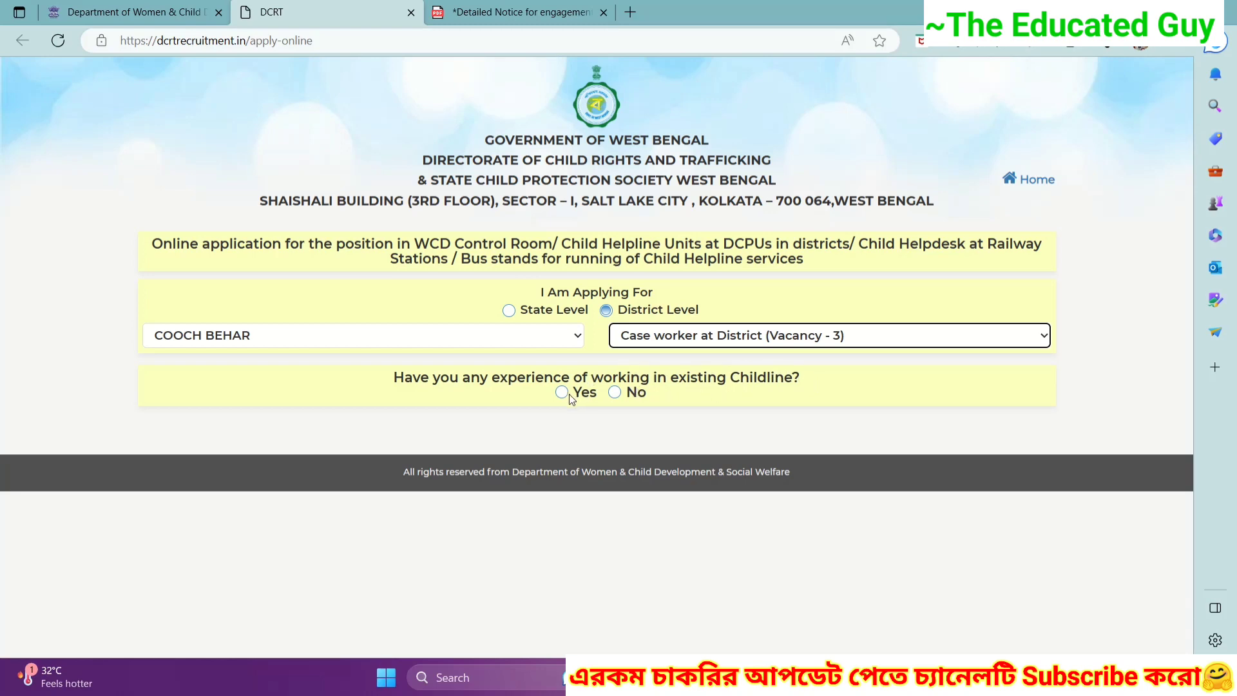
- Answer No to the prior Childline experience question
{"action": "left_click", "coordinate": [616, 397]}
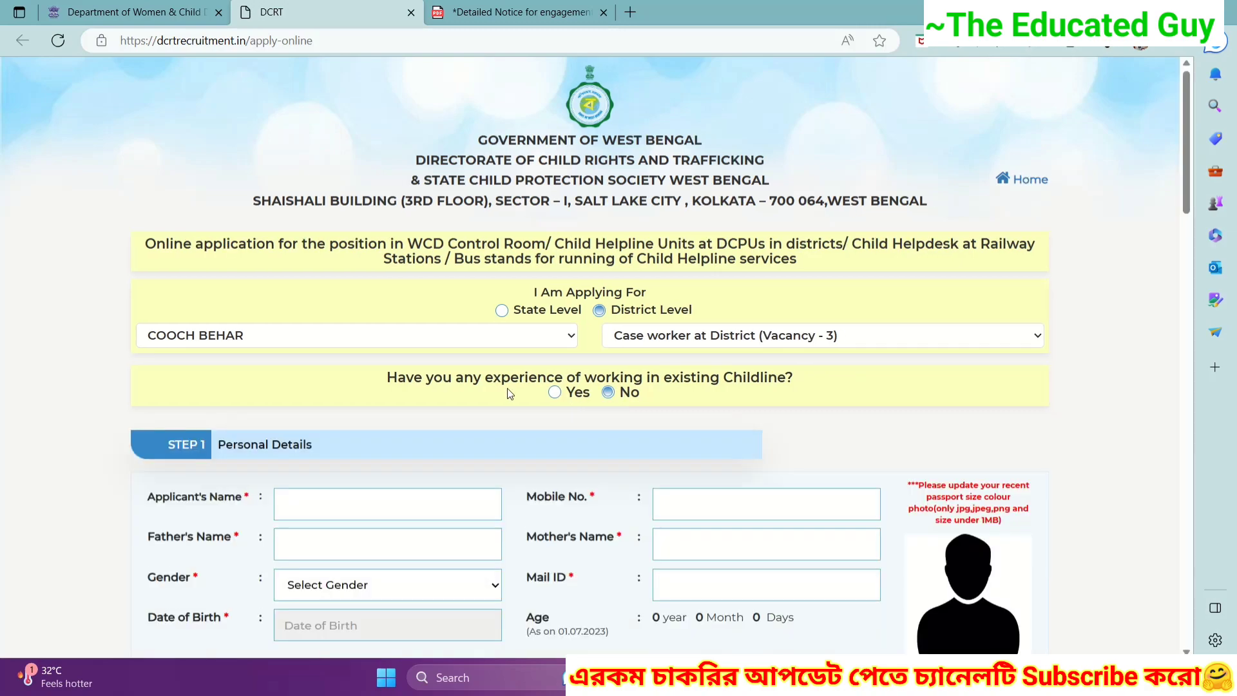
{"action": "scroll", "coordinate": [507, 390], "scroll_direction": "down", "scroll_amount": 3}
{"action": "scroll", "coordinate": [508, 388], "scroll_direction": "down", "scroll_amount": 20}
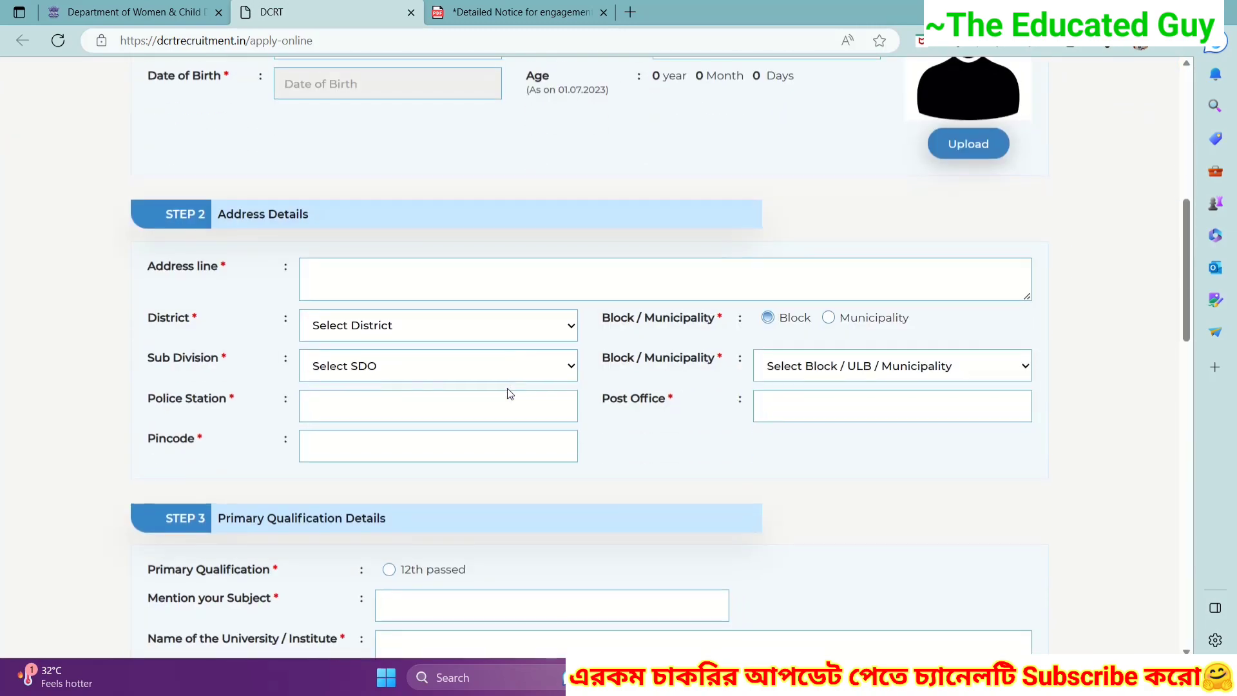
{"action": "scroll", "coordinate": [508, 388], "scroll_direction": "up", "scroll_amount": 18}
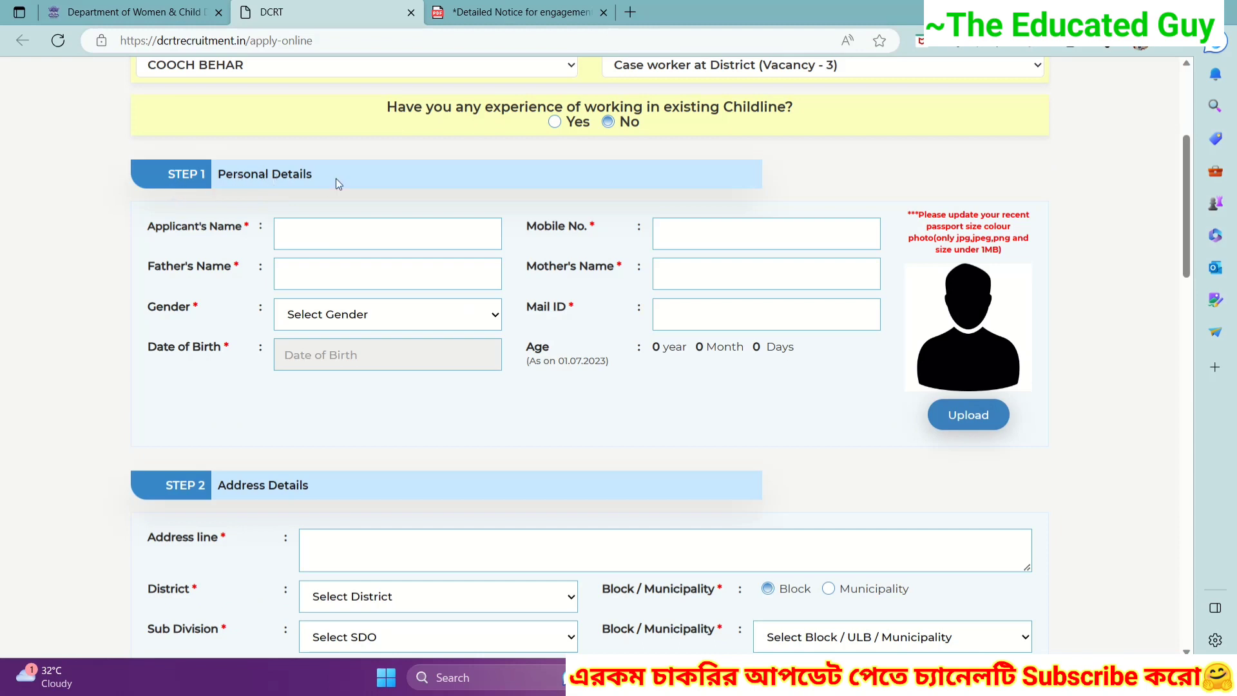
- Enter the applicant's name, the father's and mother's names, and the mobile number
{"action": "left_click", "coordinate": [309, 230]}
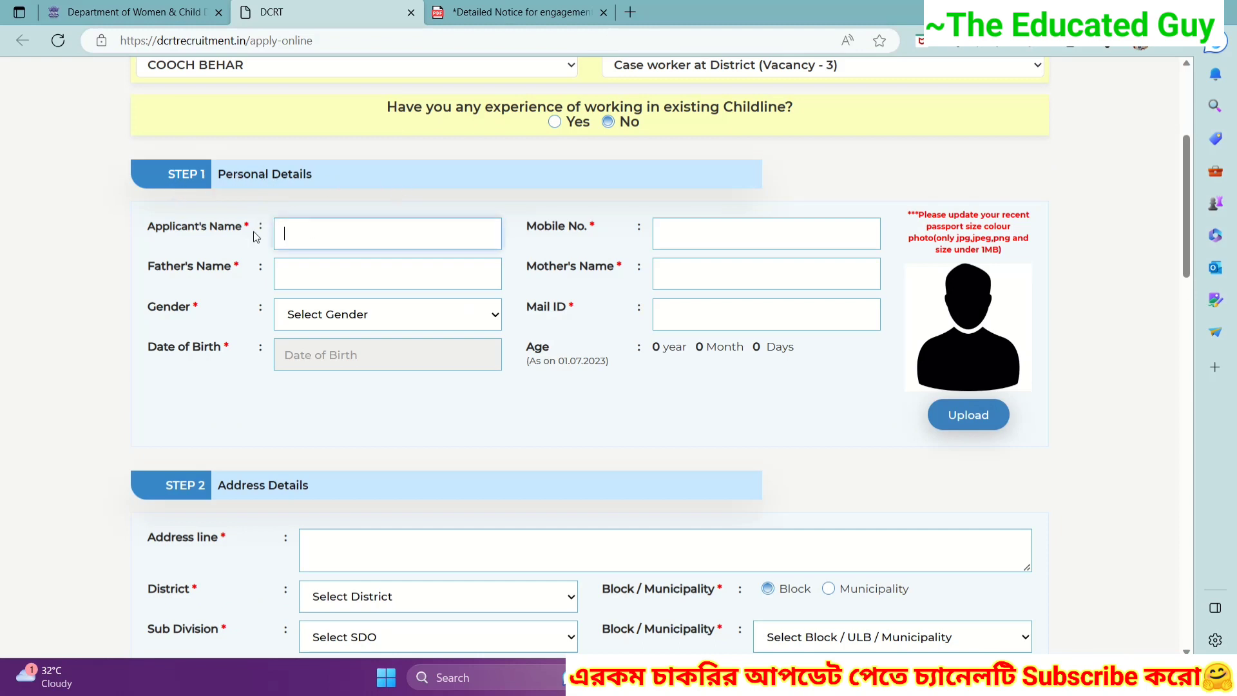
{"action": "type", "text": "t"}
{"action": "key", "text": "BackSpace"}
{"action": "type", "text": "TAPAS"}
{"action": "left_click", "coordinate": [351, 274]}
{"action": "type", "text": "ADYA"}
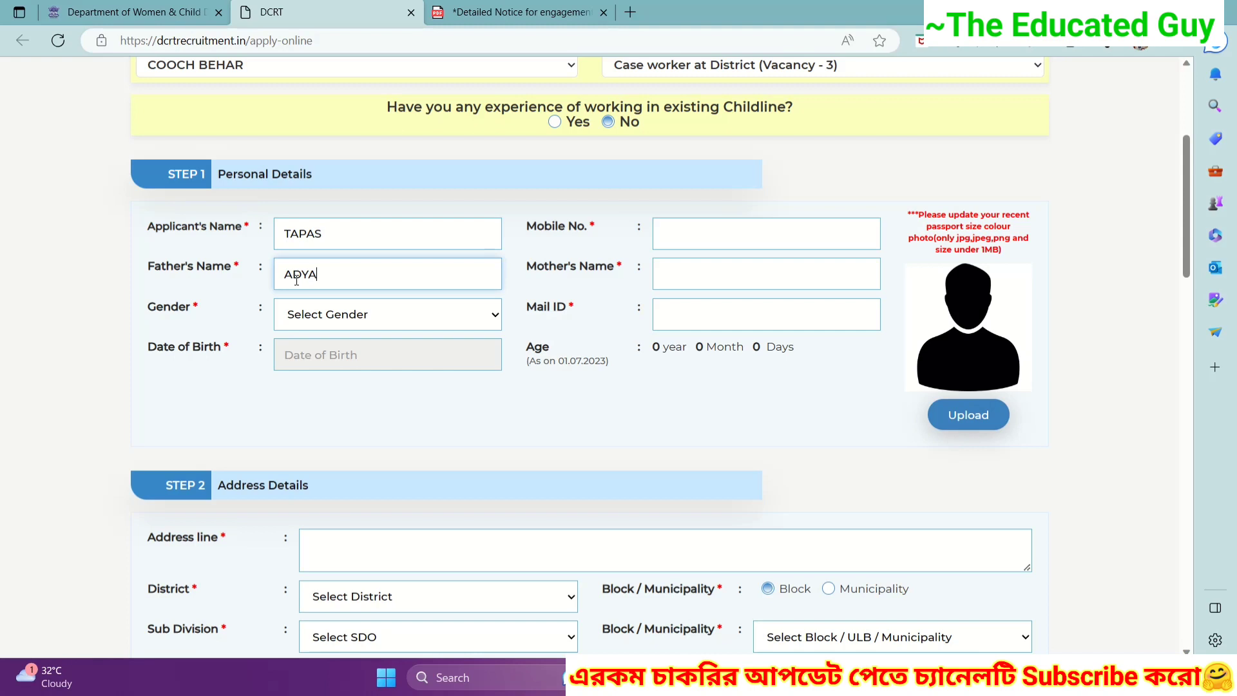
{"action": "left_click", "coordinate": [715, 264]}
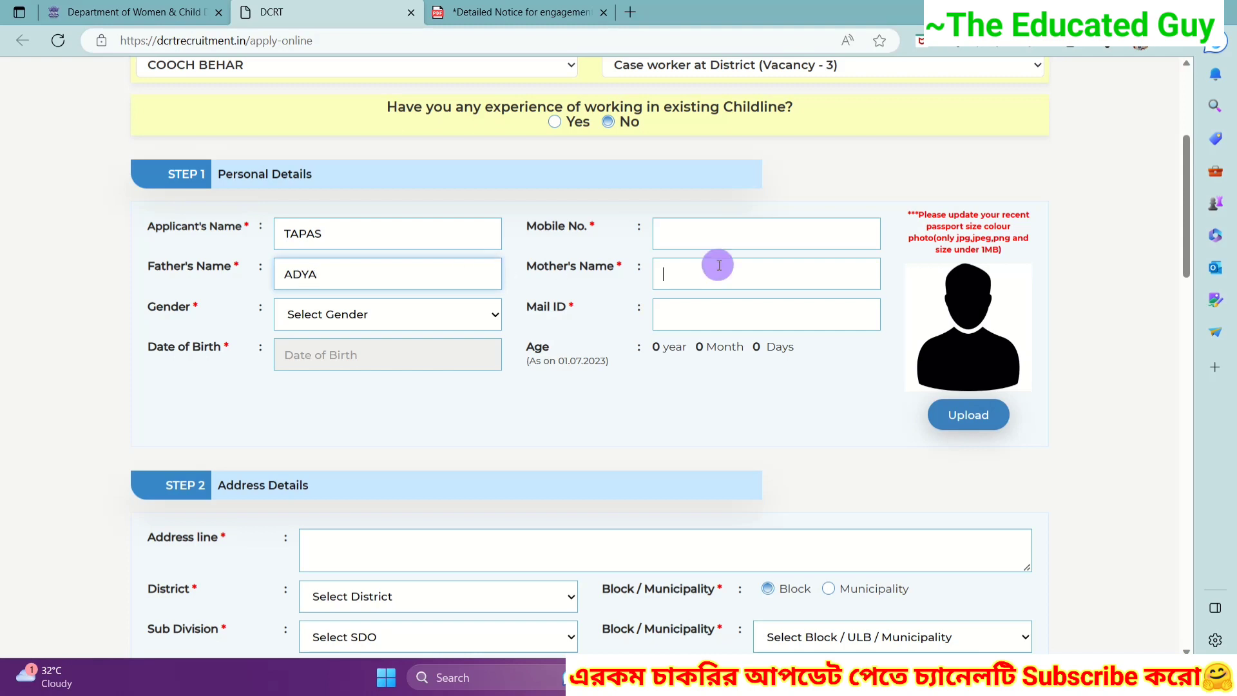
{"action": "type", "text": "RU"}
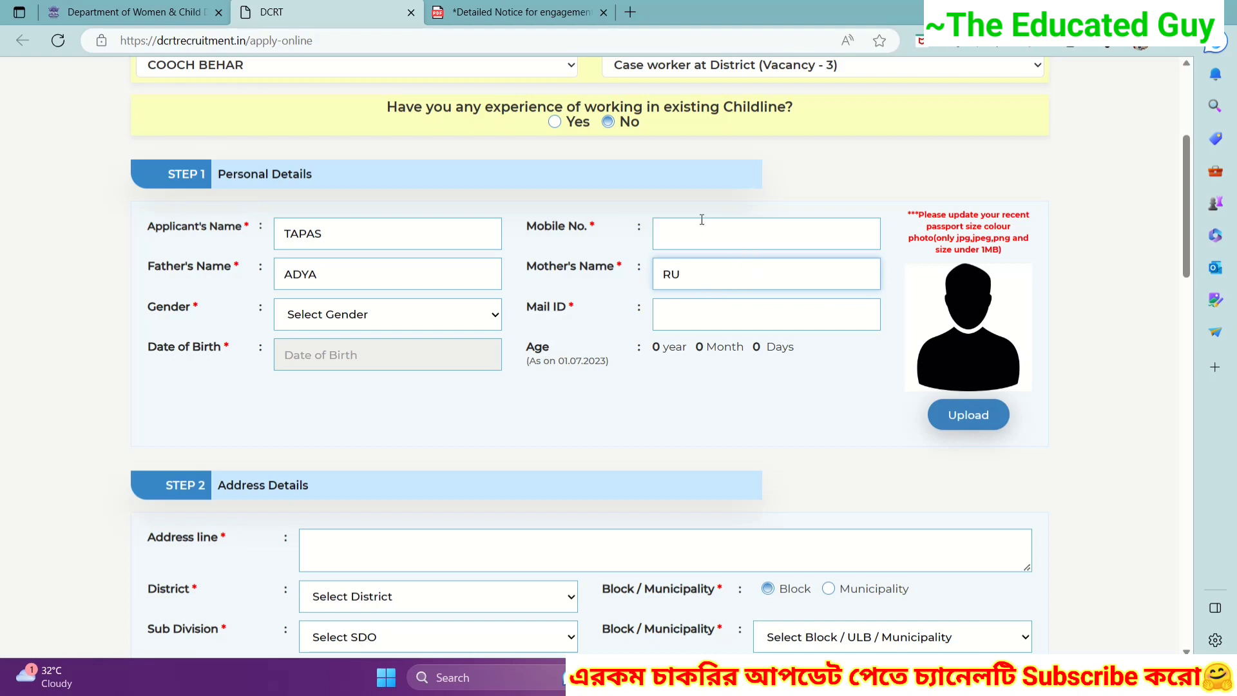
{"action": "left_click", "coordinate": [687, 233]}
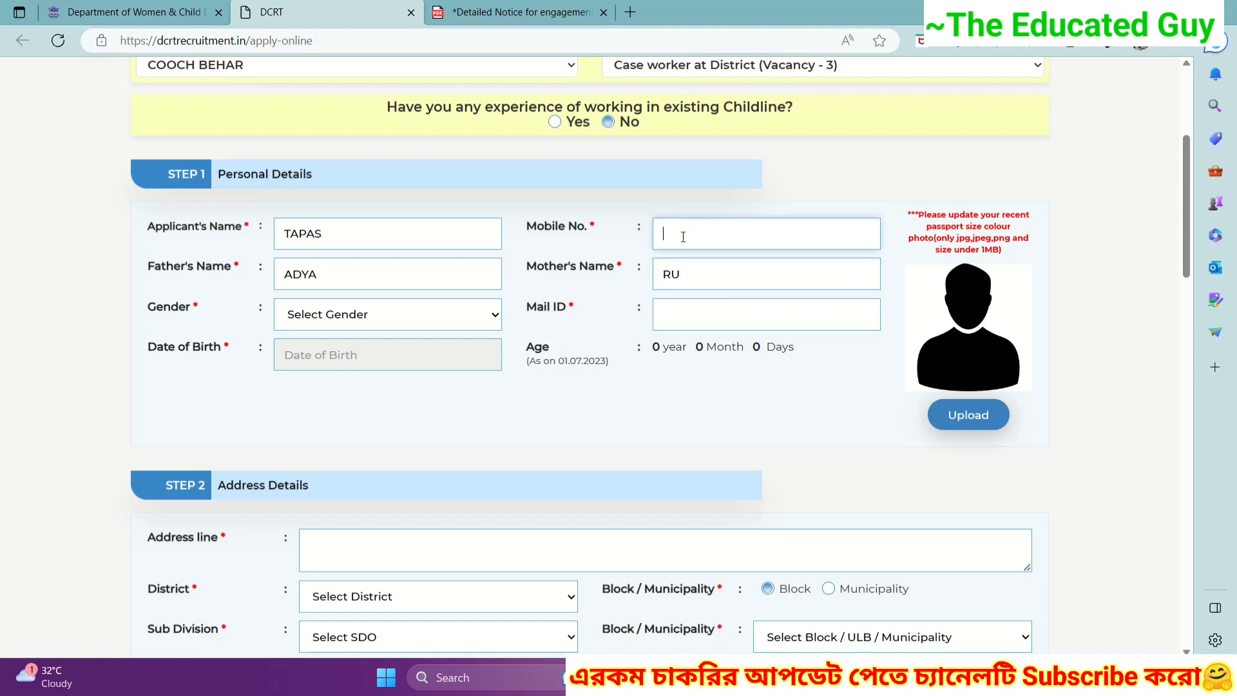
{"action": "type", "text": "9800"}
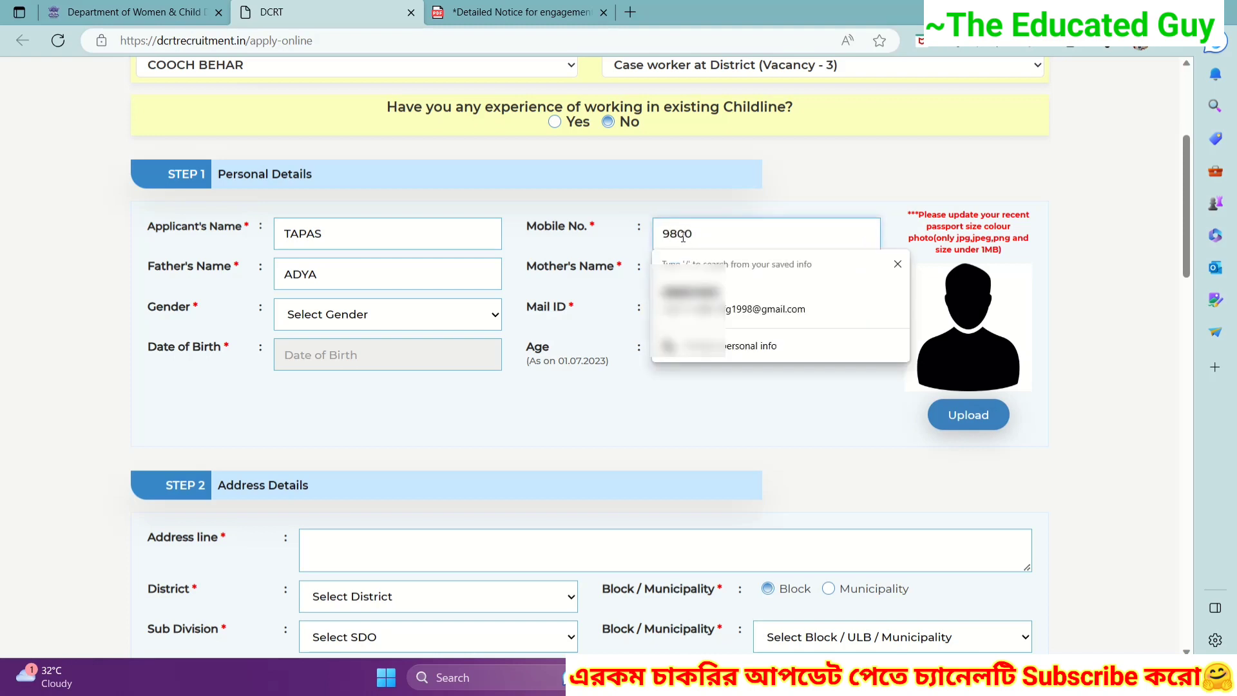
- Set gender to Male, leaving the email and date of birth empty
{"action": "left_click", "coordinate": [309, 316]}
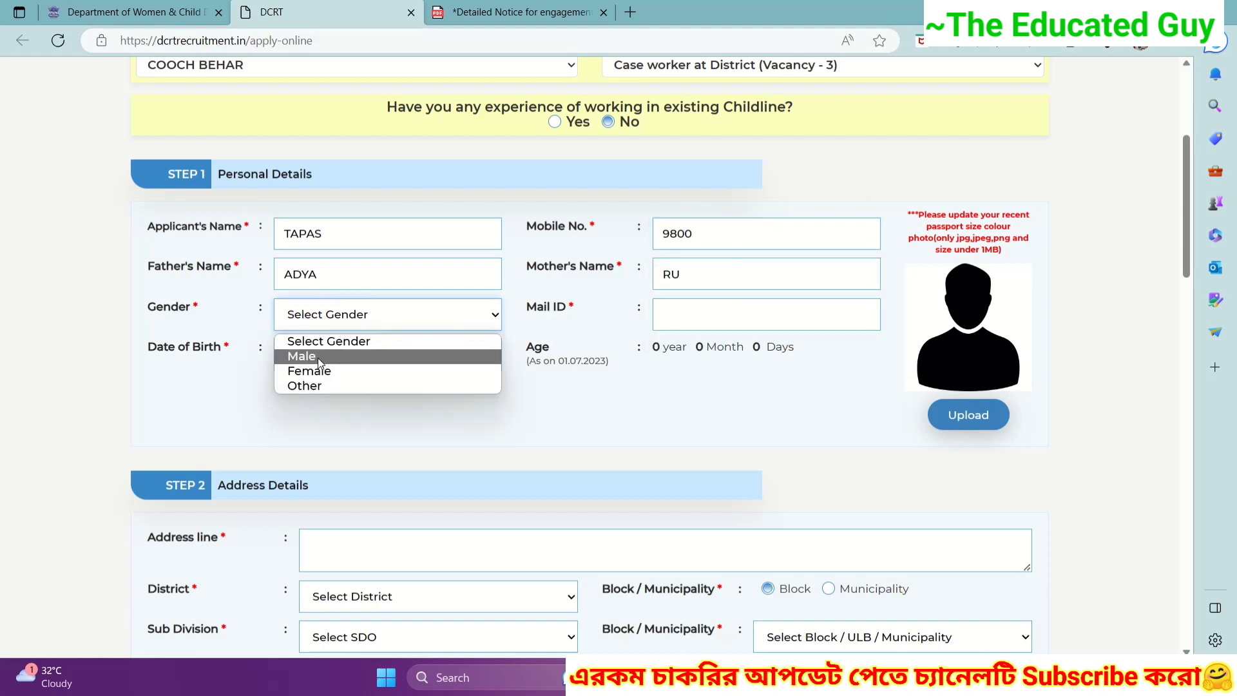
{"action": "left_click", "coordinate": [316, 356]}
{"action": "left_click", "coordinate": [710, 308]}
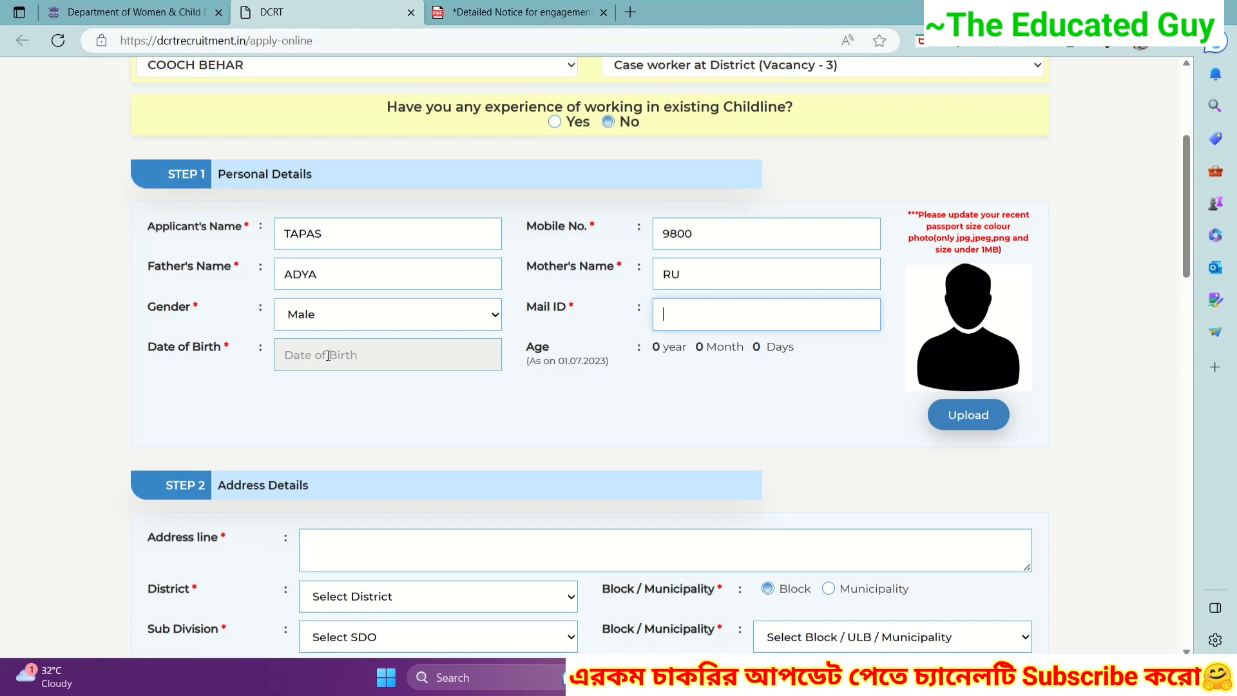
{"action": "left_click", "coordinate": [463, 356]}
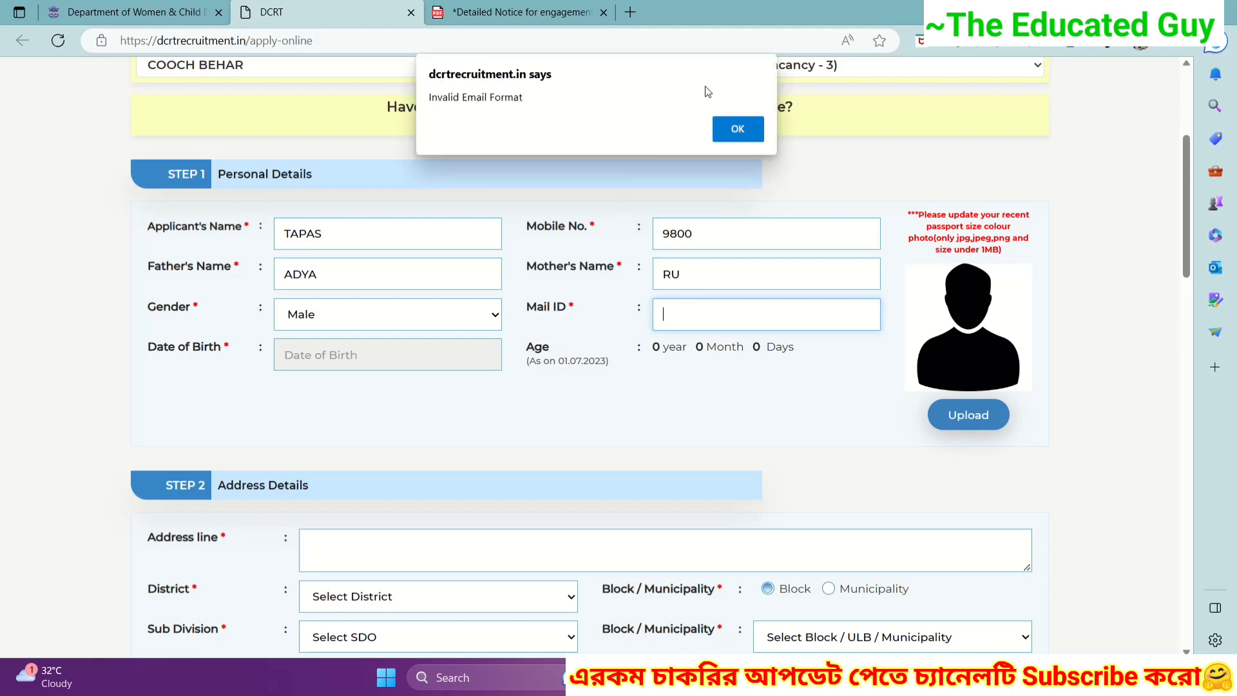
{"action": "left_click", "coordinate": [738, 128]}
{"action": "left_click", "coordinate": [481, 378]}
{"action": "left_click", "coordinate": [509, 404]}
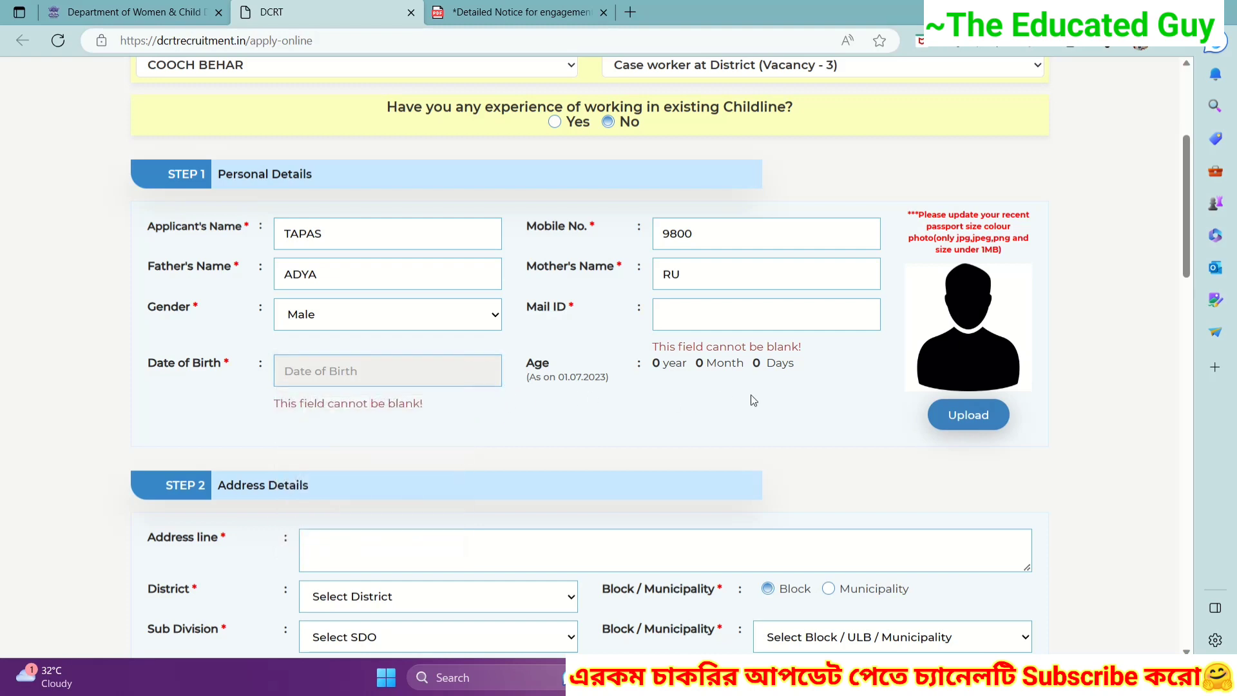
{"action": "scroll", "coordinate": [930, 400], "scroll_direction": "down", "scroll_amount": 1}
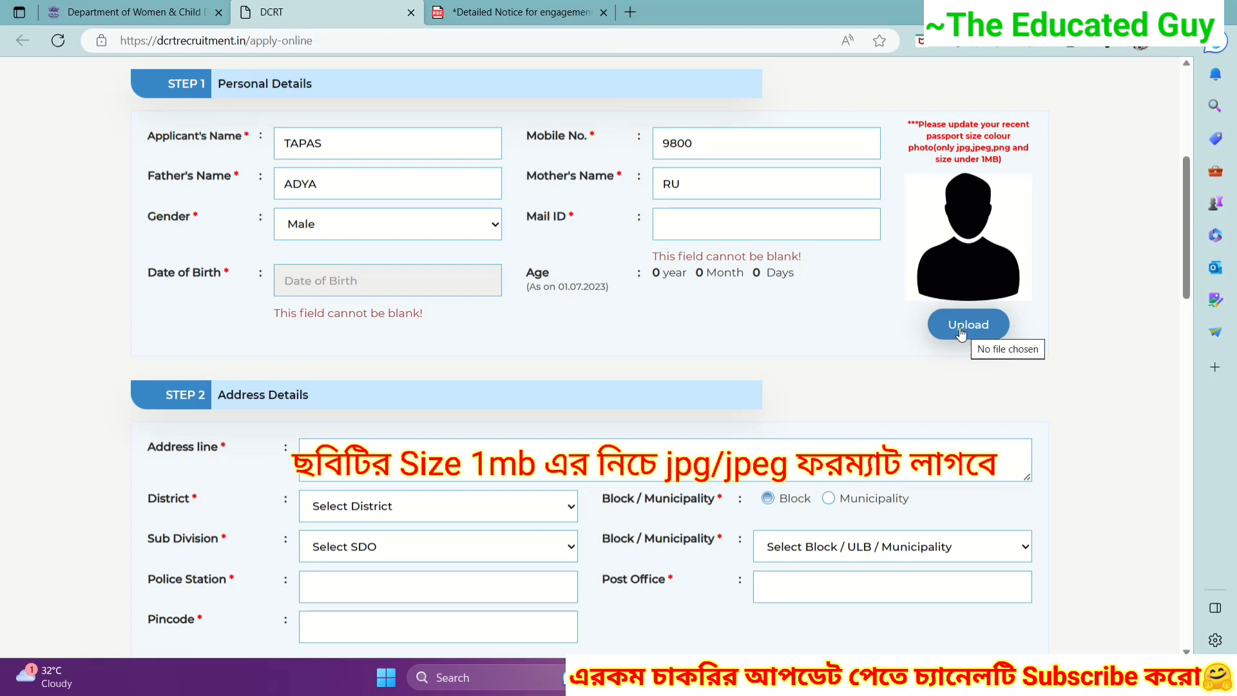
- Upload the 'My passport photo' image as the applicant's photo
{"action": "left_click", "coordinate": [969, 325]}
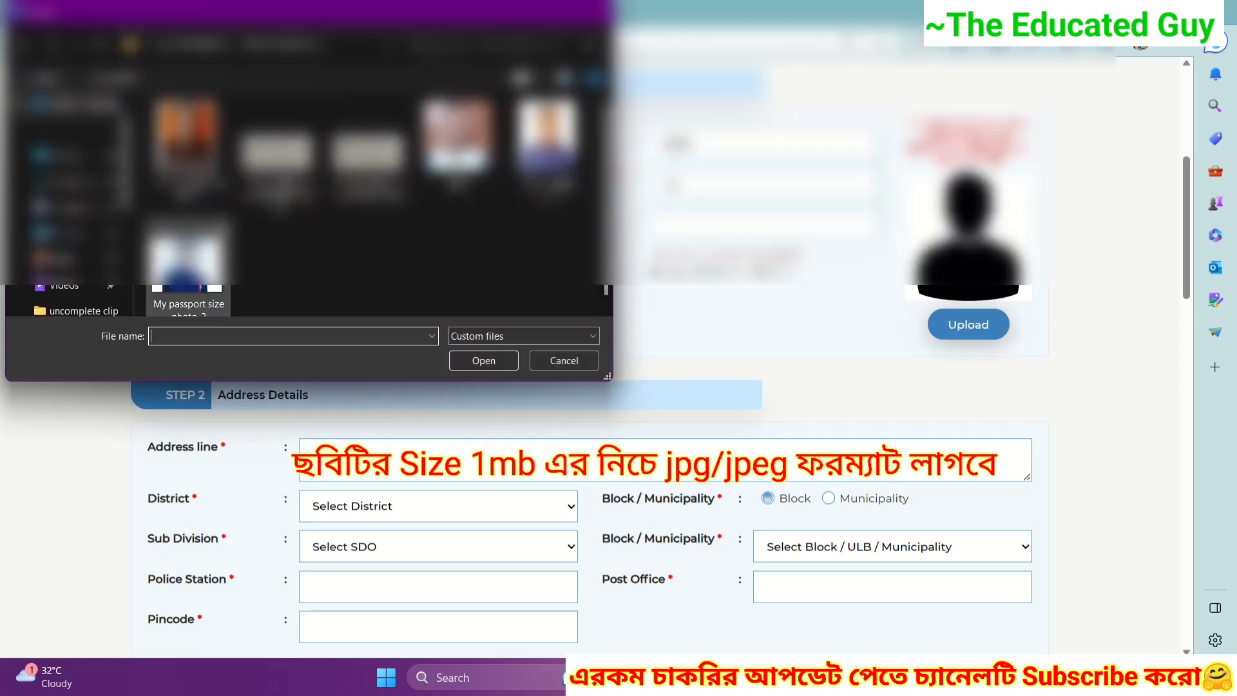
{"action": "left_click", "coordinate": [548, 149]}
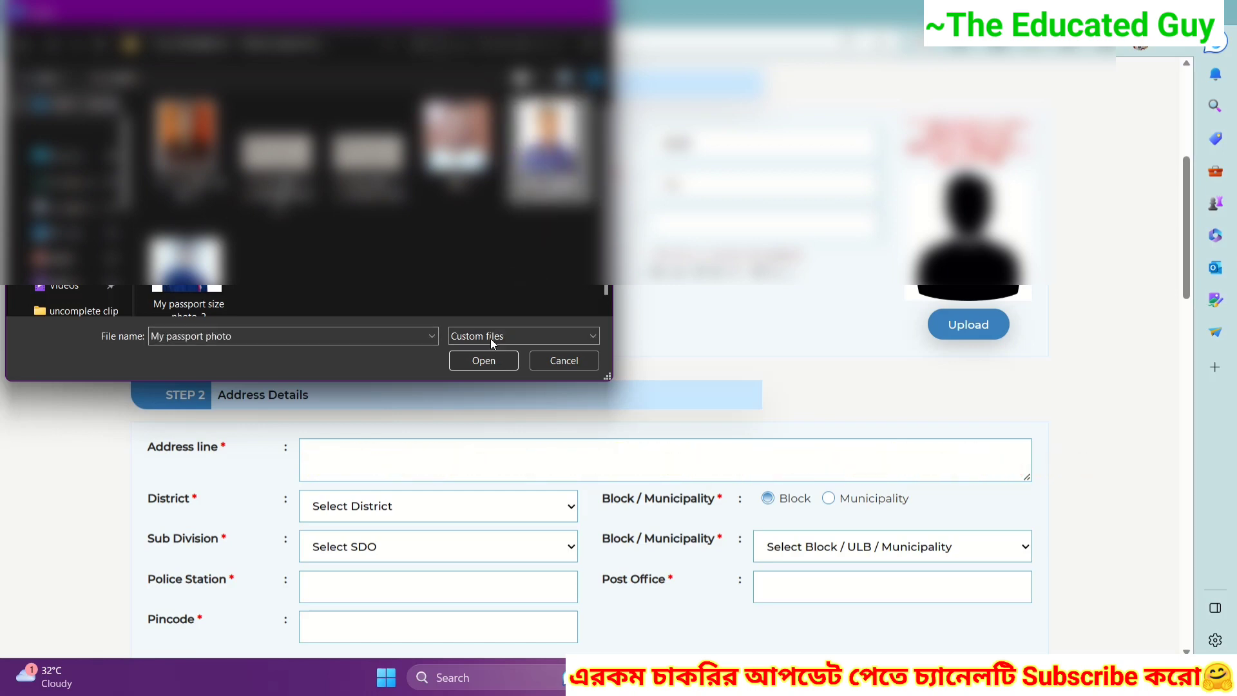
{"action": "left_click", "coordinate": [482, 356]}
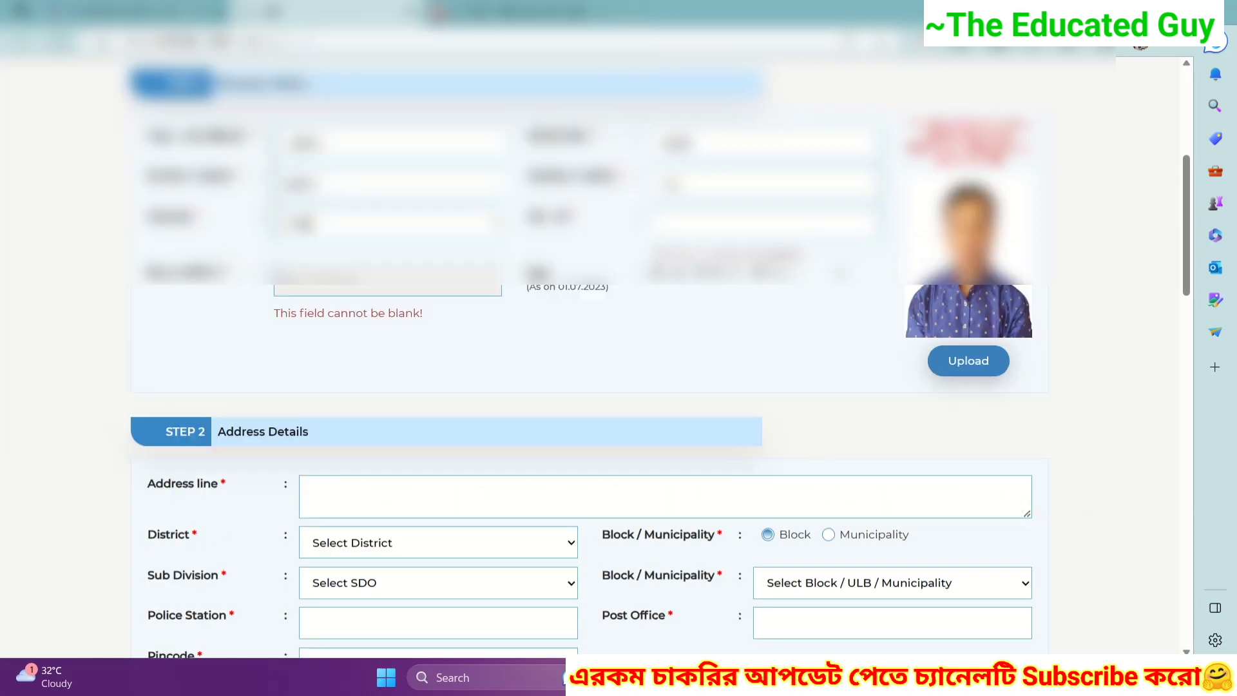
{"action": "scroll", "coordinate": [649, 341], "scroll_direction": "down", "scroll_amount": 4}
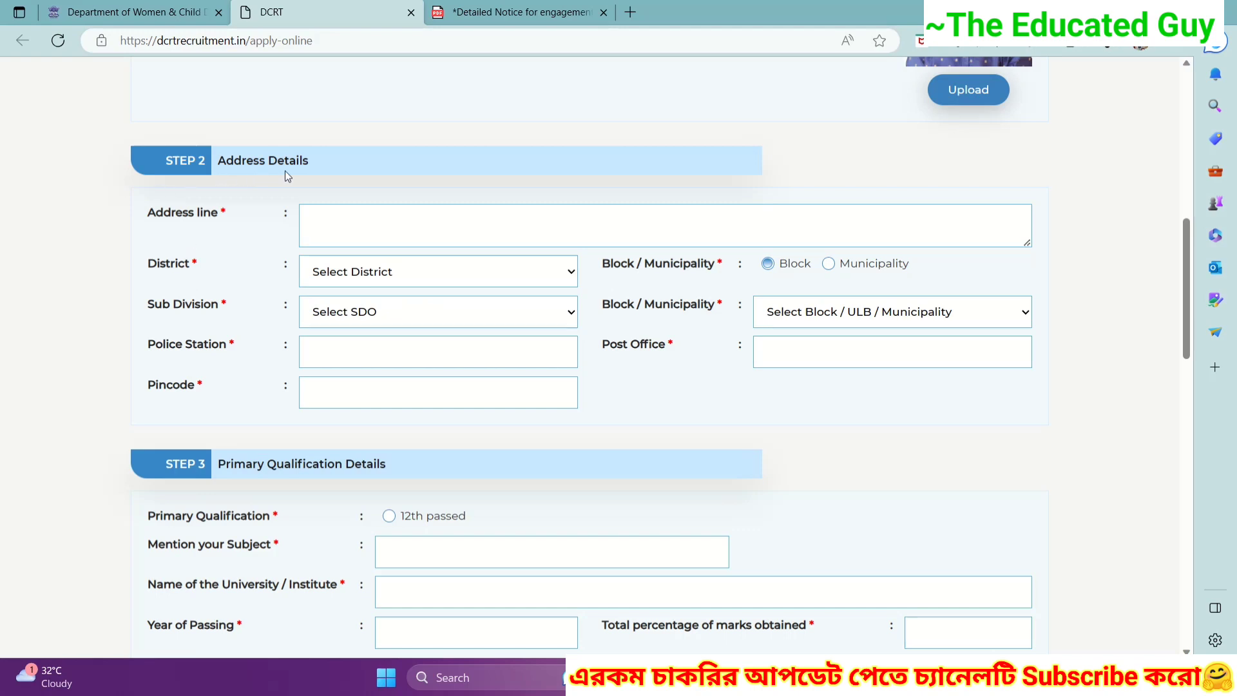
- Set the address district to COOCH BEHAR with locality type Block
{"action": "left_click", "coordinate": [342, 219]}
{"action": "left_click", "coordinate": [338, 221]}
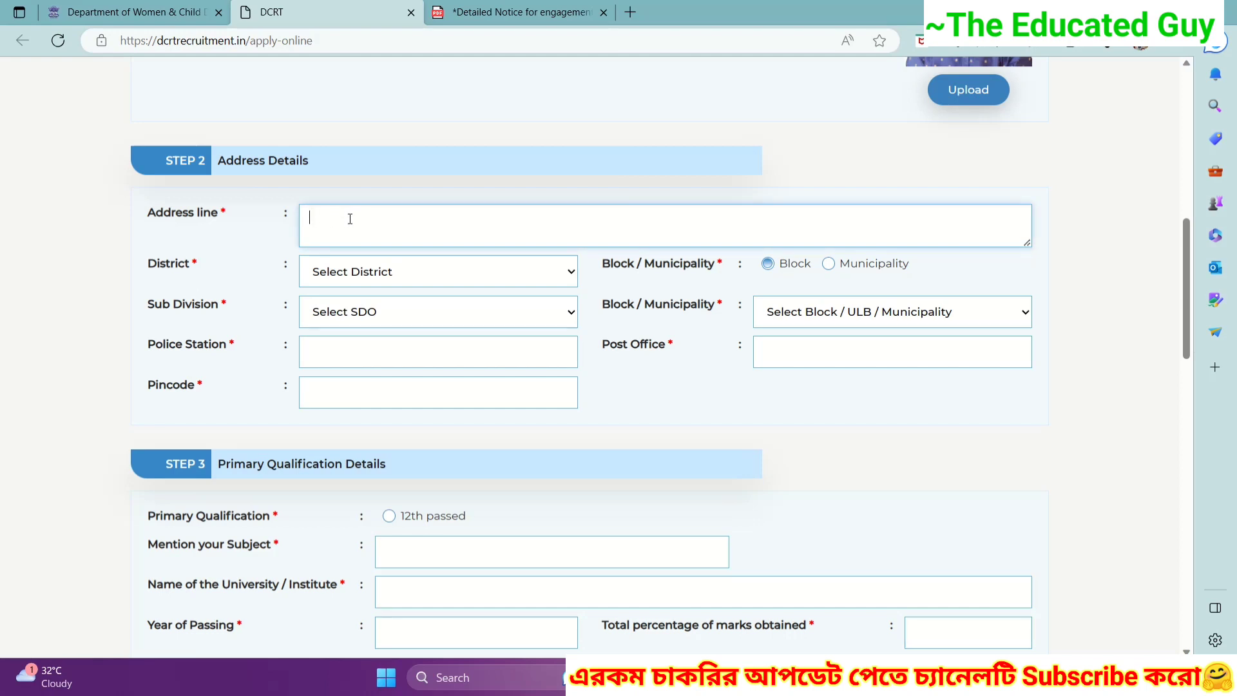
{"action": "left_click", "coordinate": [353, 274]}
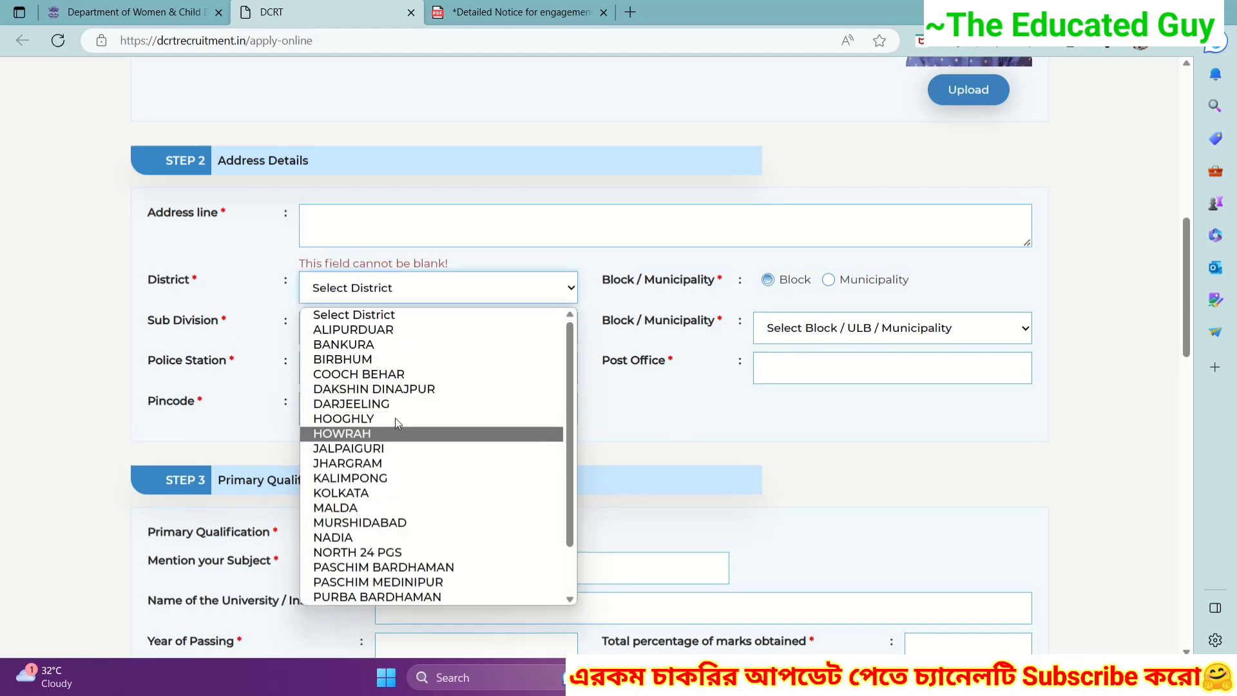
{"action": "left_click", "coordinate": [387, 374]}
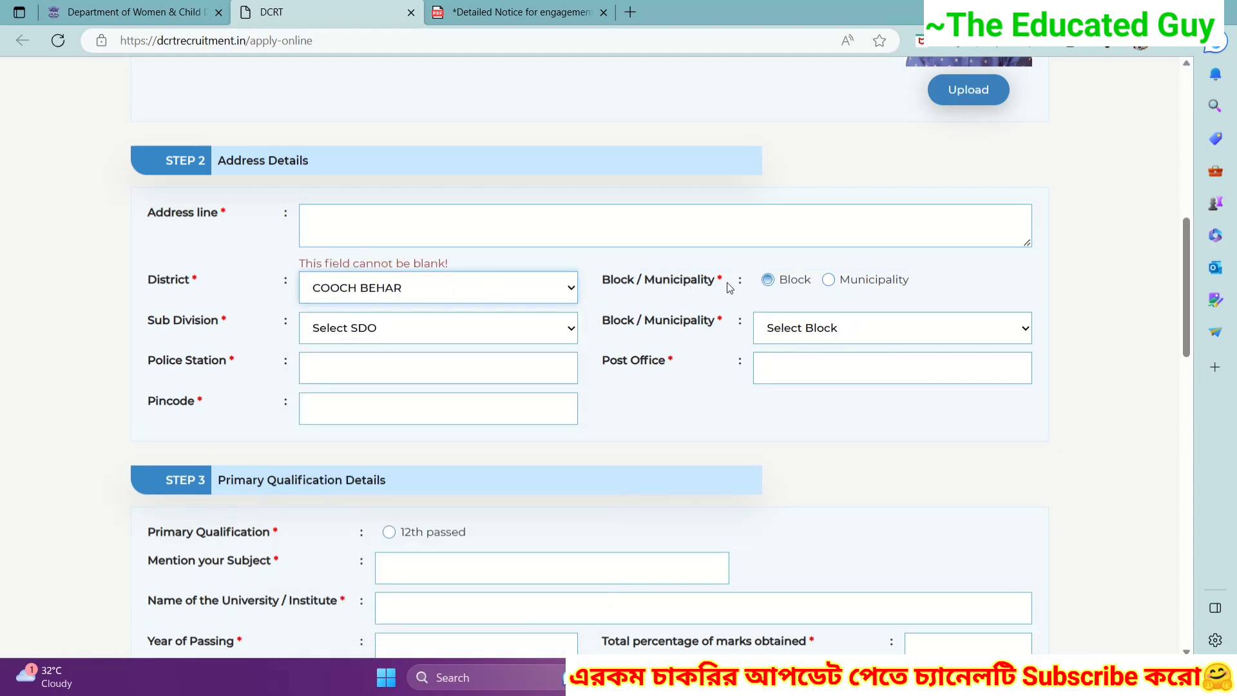
{"action": "left_click", "coordinate": [829, 280]}
{"action": "left_click", "coordinate": [768, 279]}
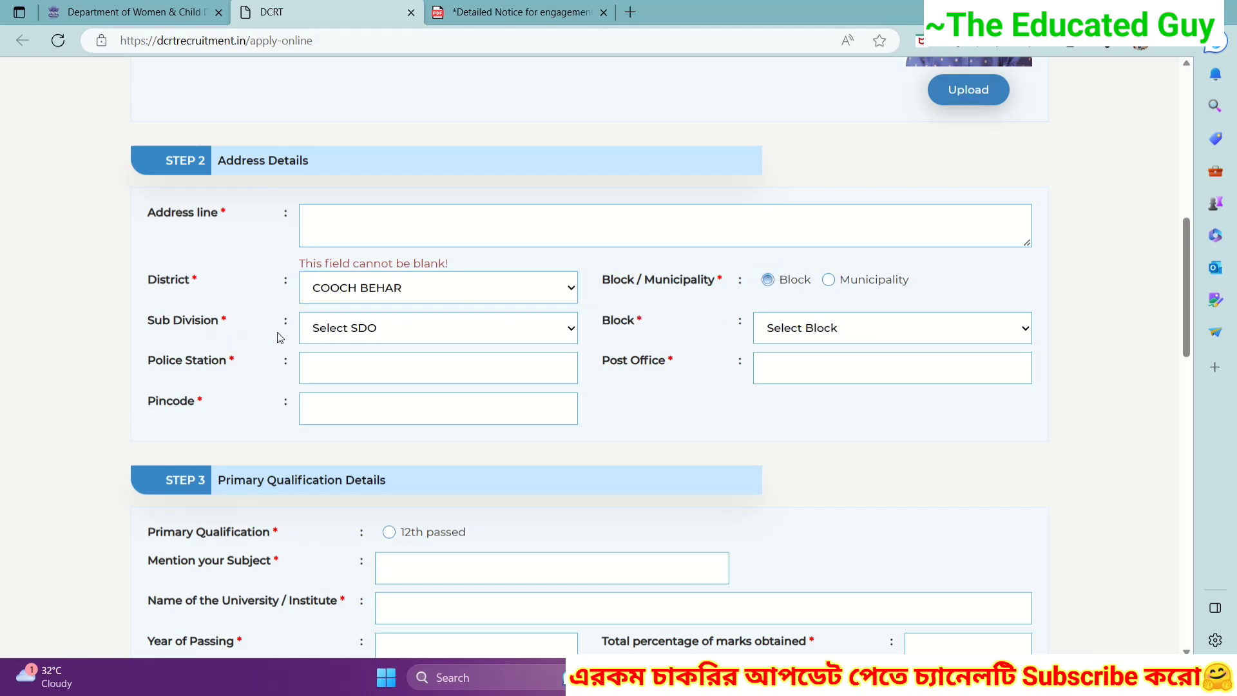
- Choose TUFANGANJ as sub division and TUFANGANJ - II as block
{"action": "left_click", "coordinate": [412, 329]}
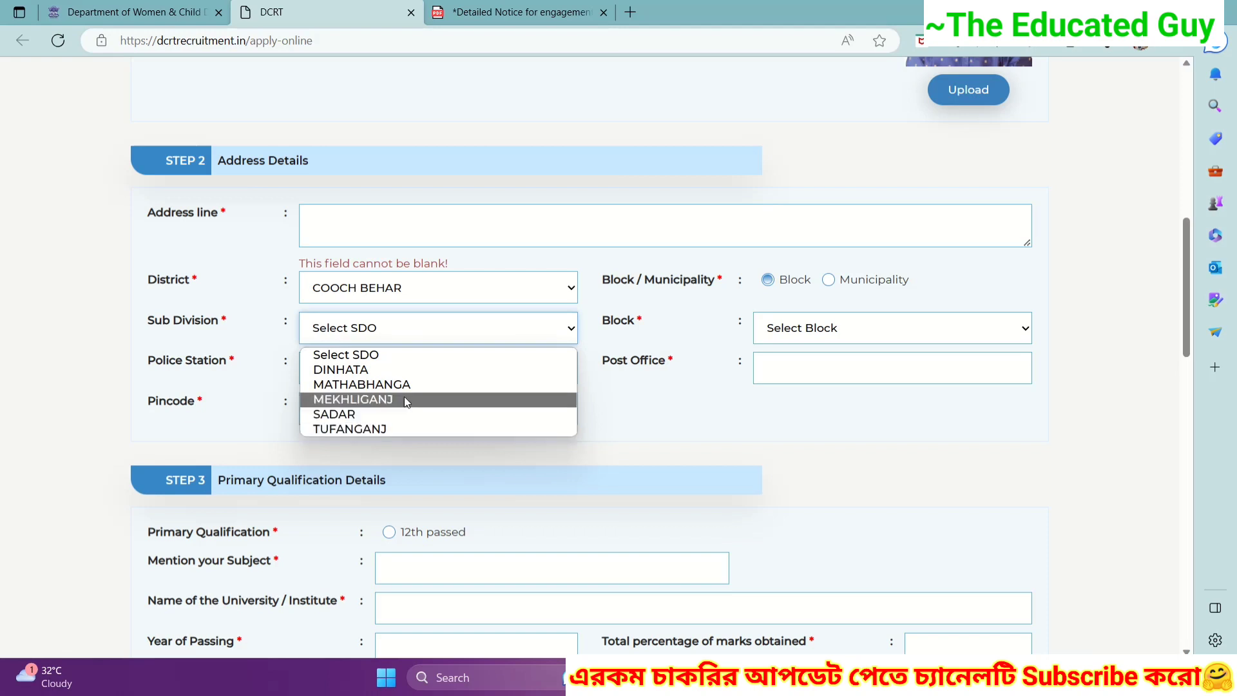
{"action": "left_click", "coordinate": [384, 429]}
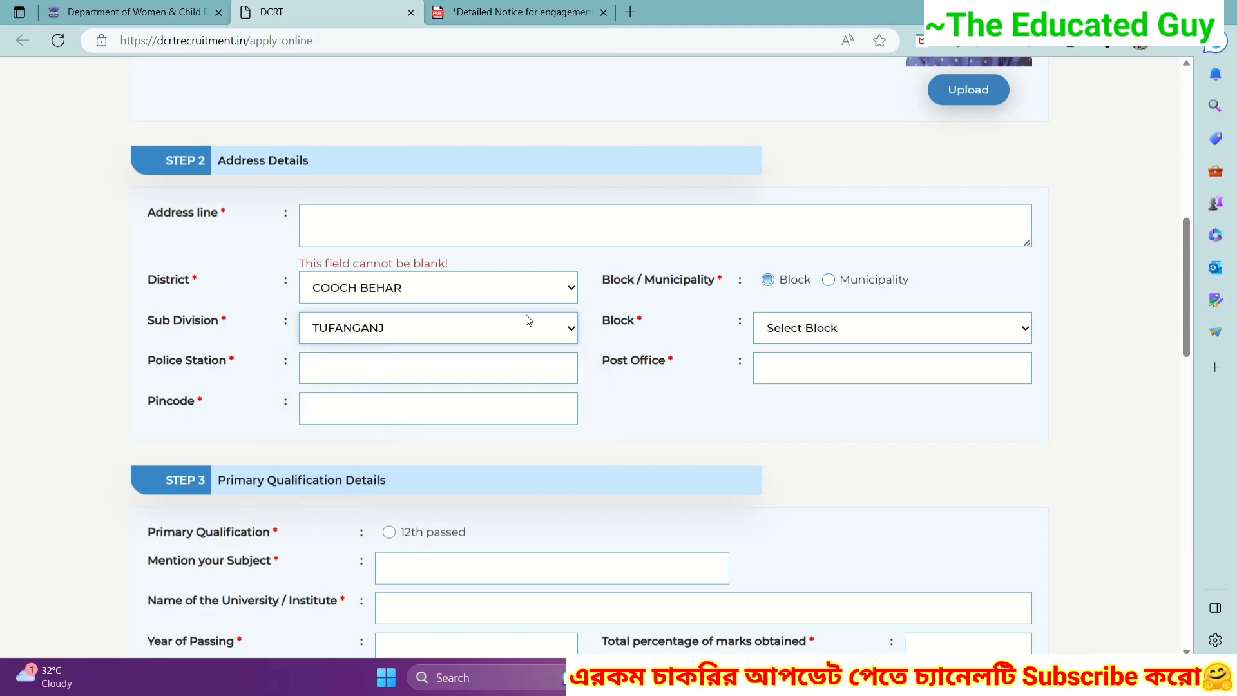
{"action": "left_click", "coordinate": [807, 327]}
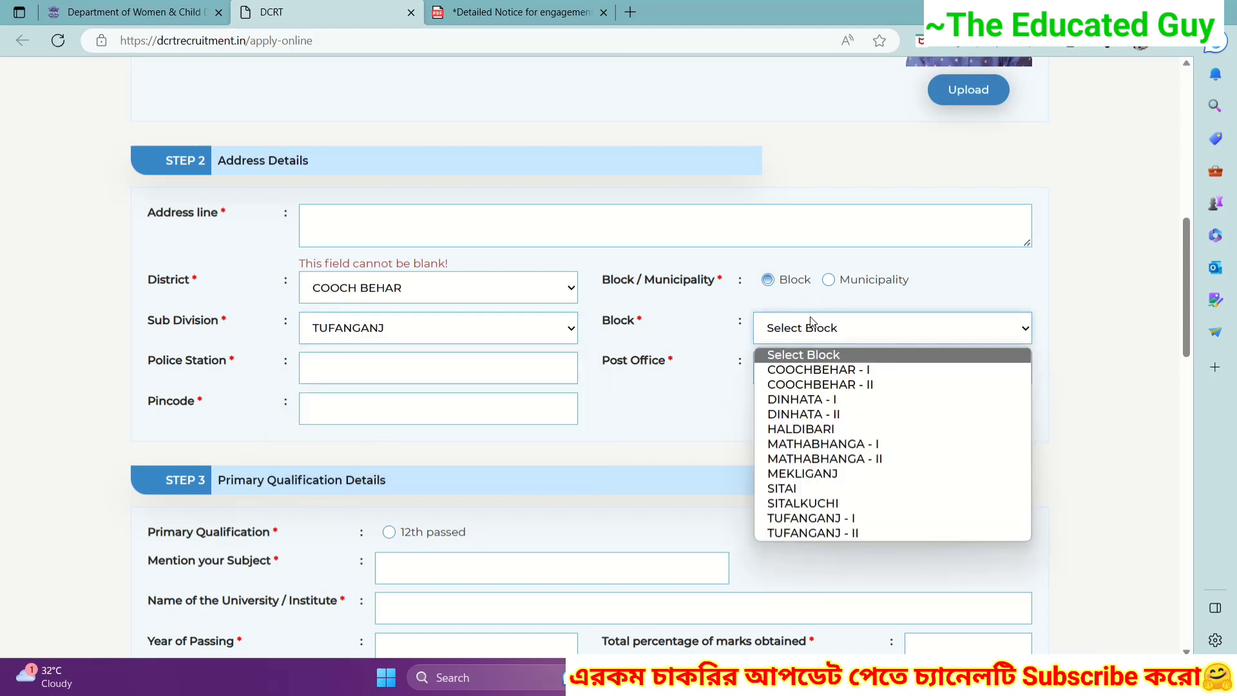
{"action": "left_click", "coordinate": [830, 532]}
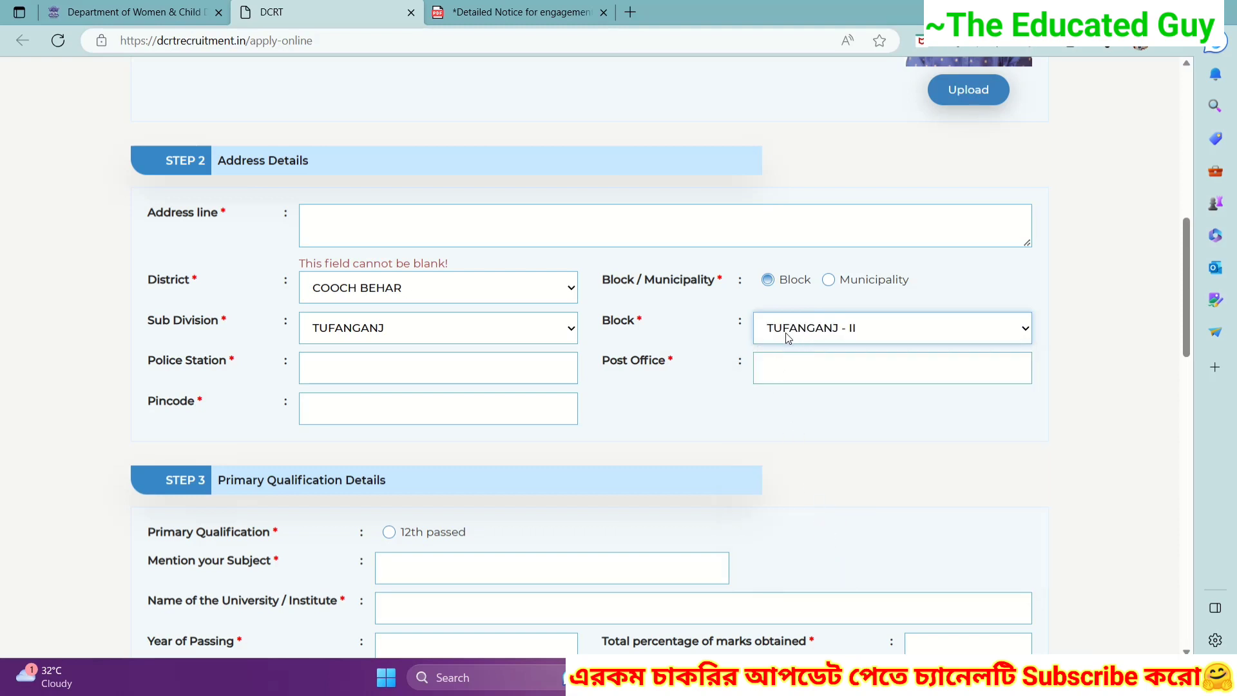
- Fill in the pincode by accepting the saved autofill suggestion
{"action": "left_click", "coordinate": [312, 364]}
{"action": "scroll", "coordinate": [325, 292], "scroll_direction": "down", "scroll_amount": 1}
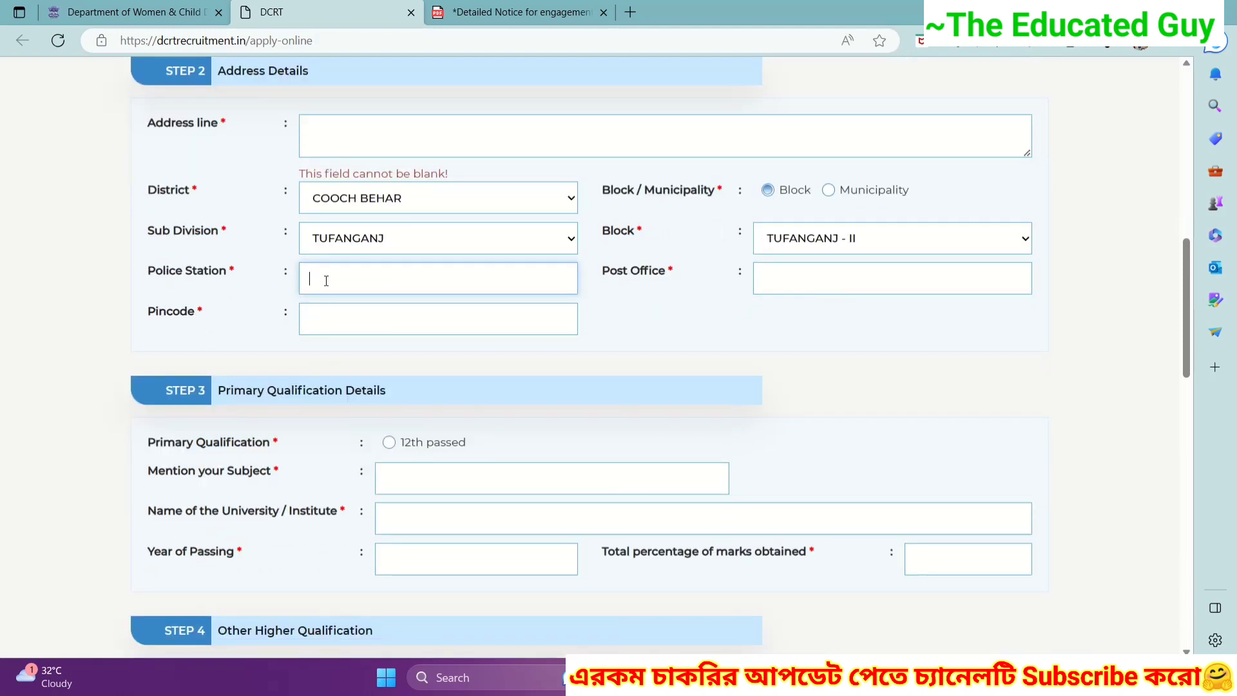
{"action": "left_click", "coordinate": [778, 275]}
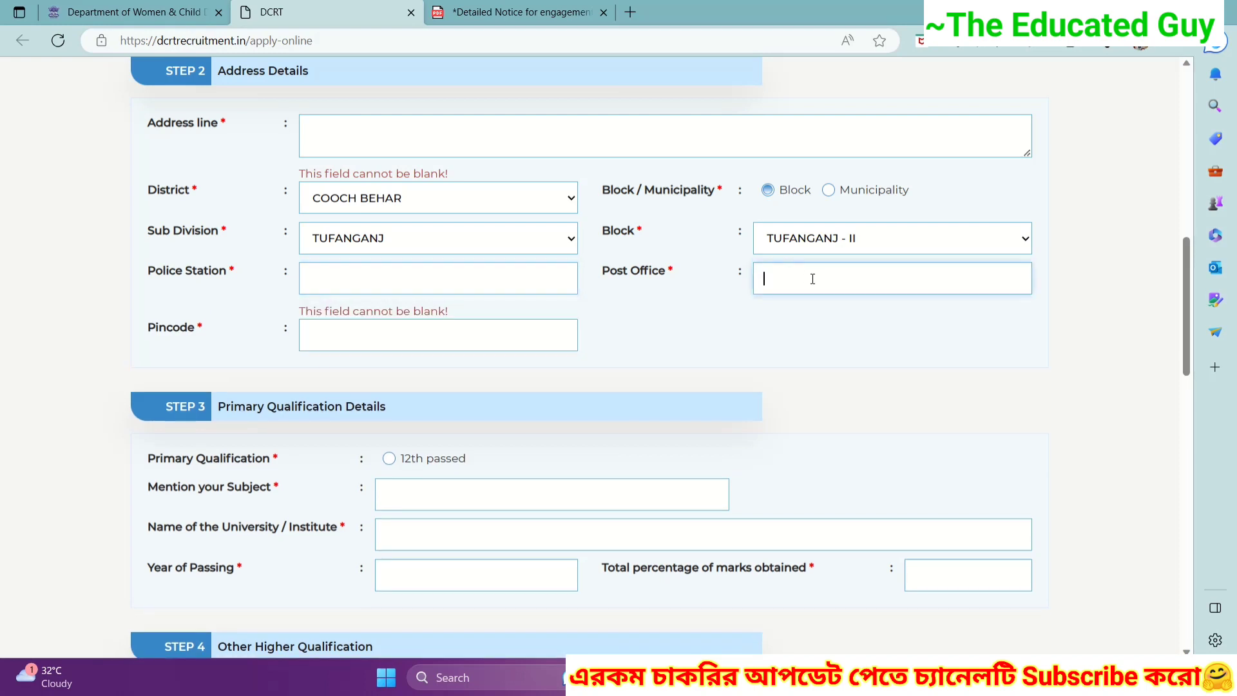
{"action": "left_click", "coordinate": [314, 335]}
{"action": "type", "text": "7361"}
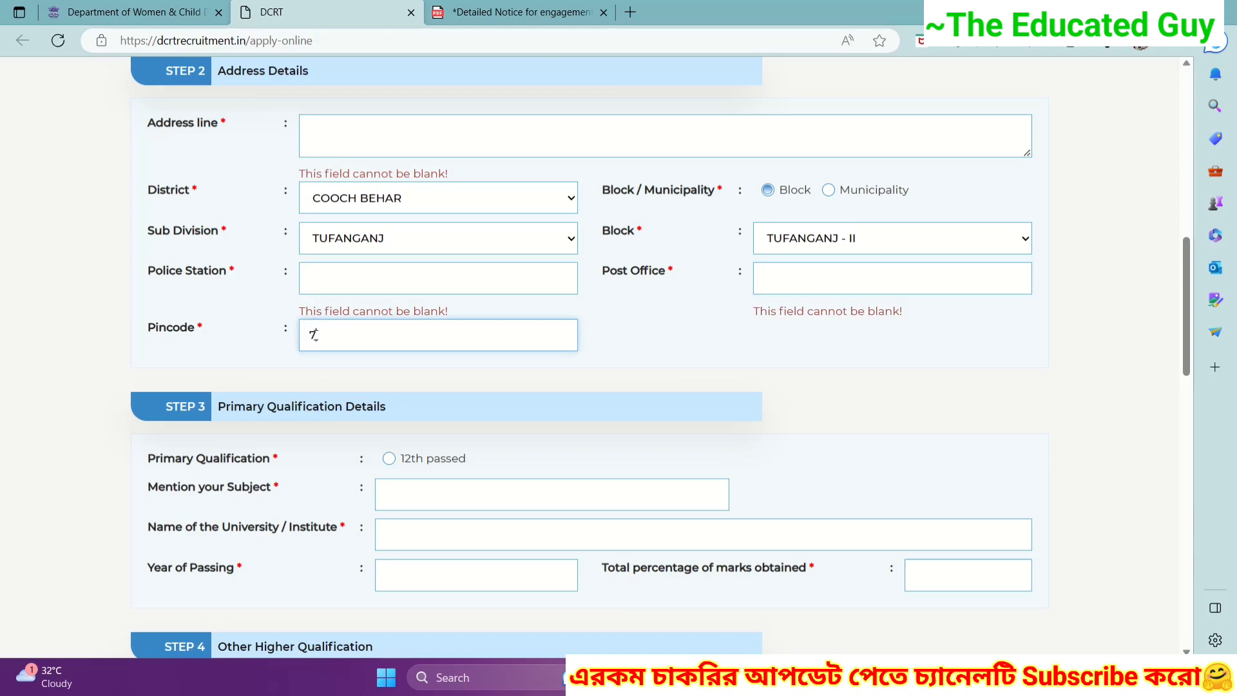
{"action": "left_click", "coordinate": [361, 401]}
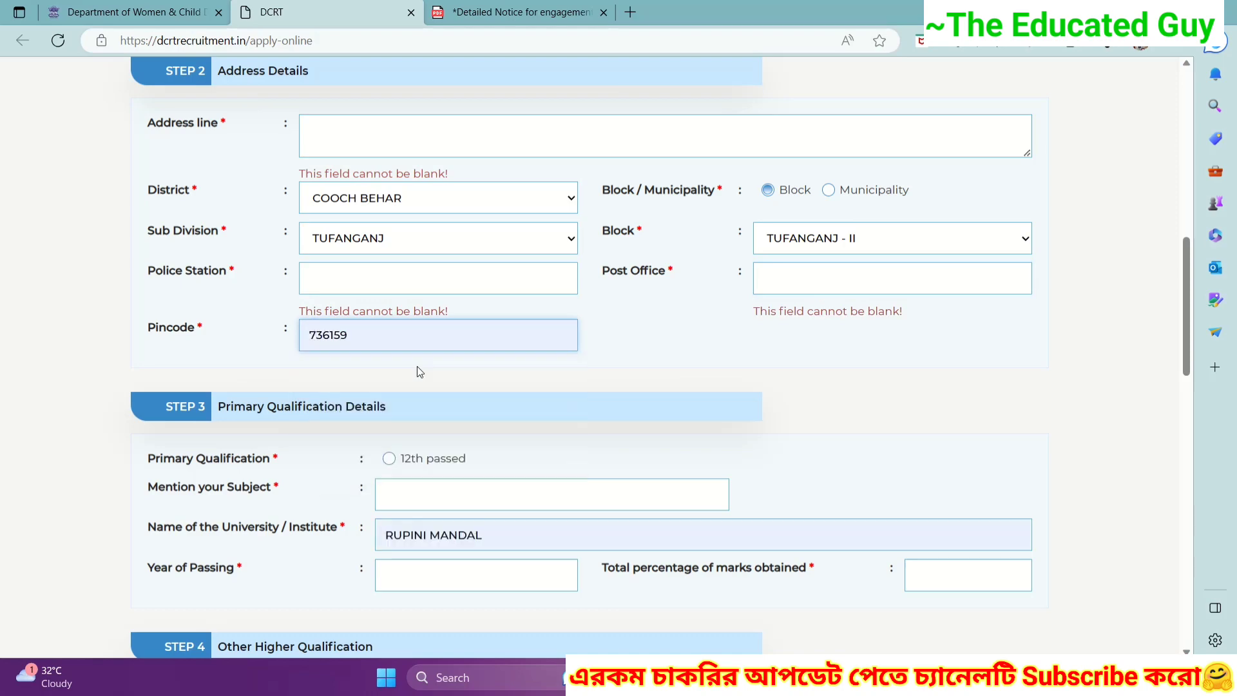
{"action": "scroll", "coordinate": [258, 258], "scroll_direction": "down", "scroll_amount": 4}
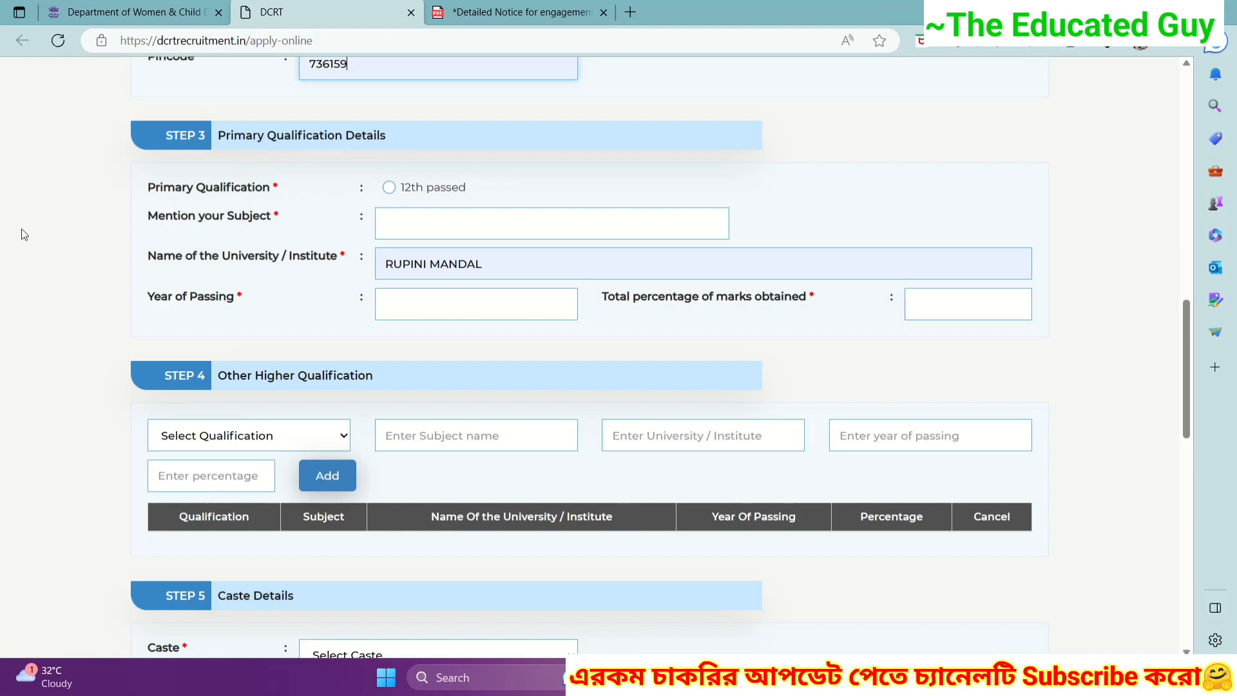
- Mark the primary qualification as 12th passed with year of passing 2016
{"action": "left_click", "coordinate": [388, 187]}
{"action": "left_click", "coordinate": [399, 222]}
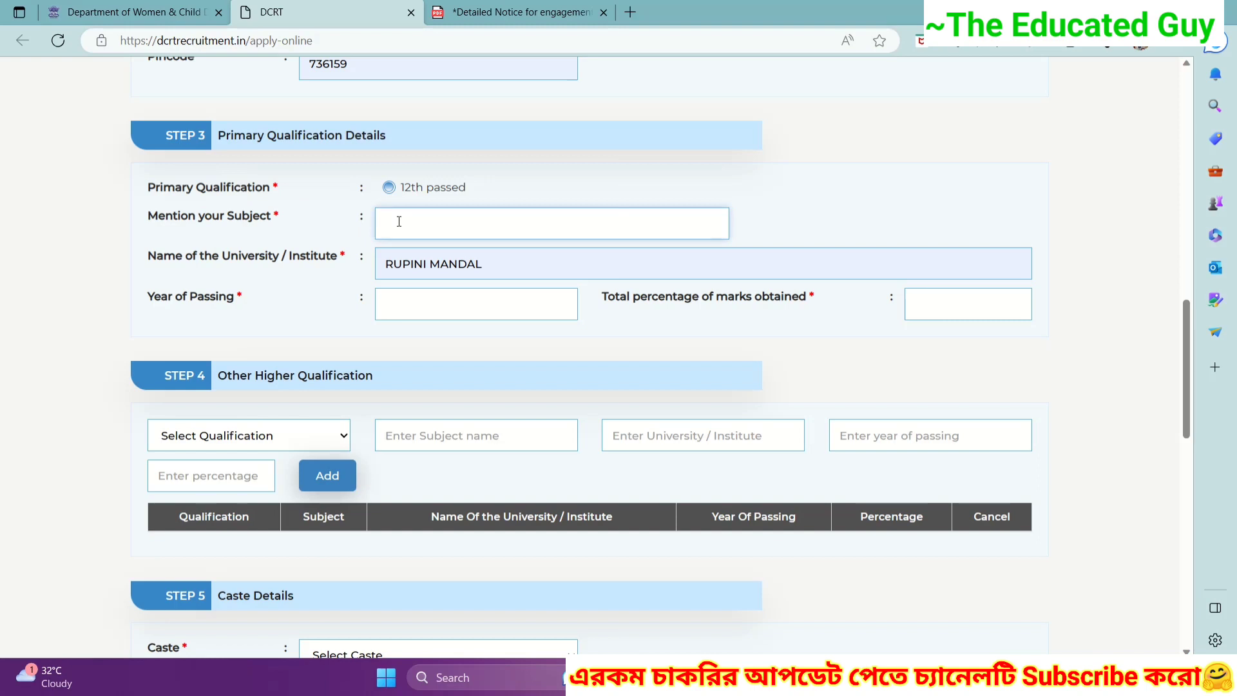
{"action": "scroll", "coordinate": [194, 187], "scroll_direction": "down", "scroll_amount": 1}
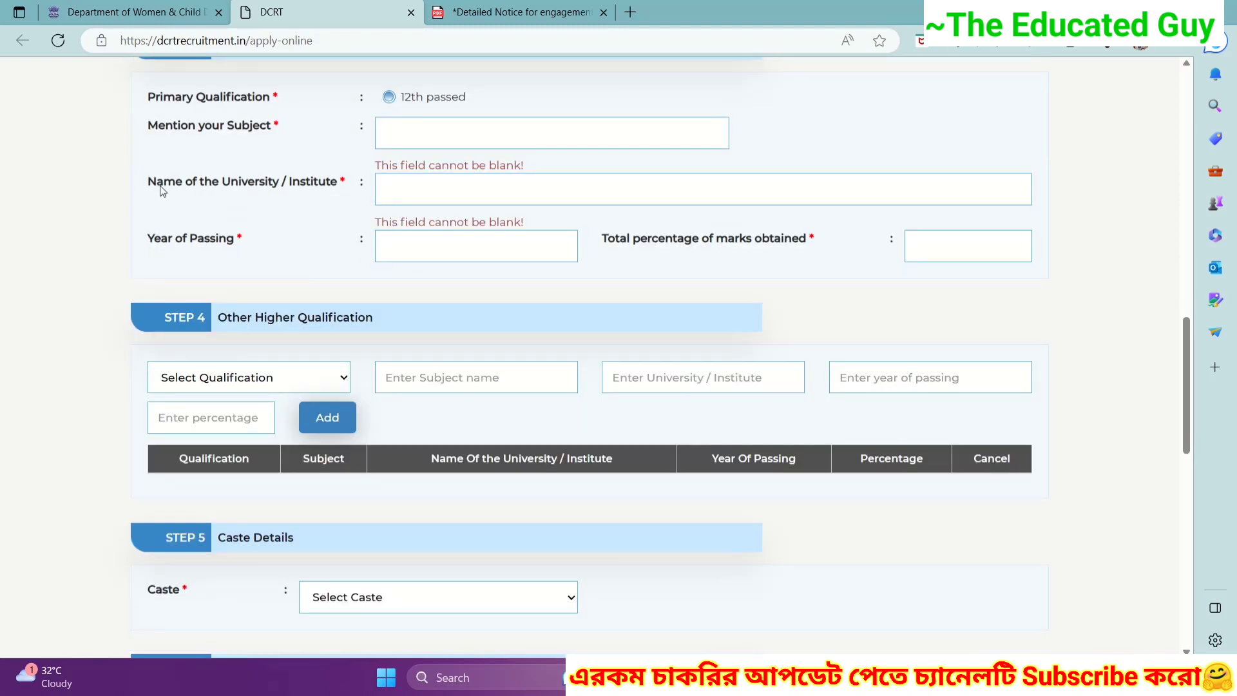
{"action": "left_click", "coordinate": [400, 187]}
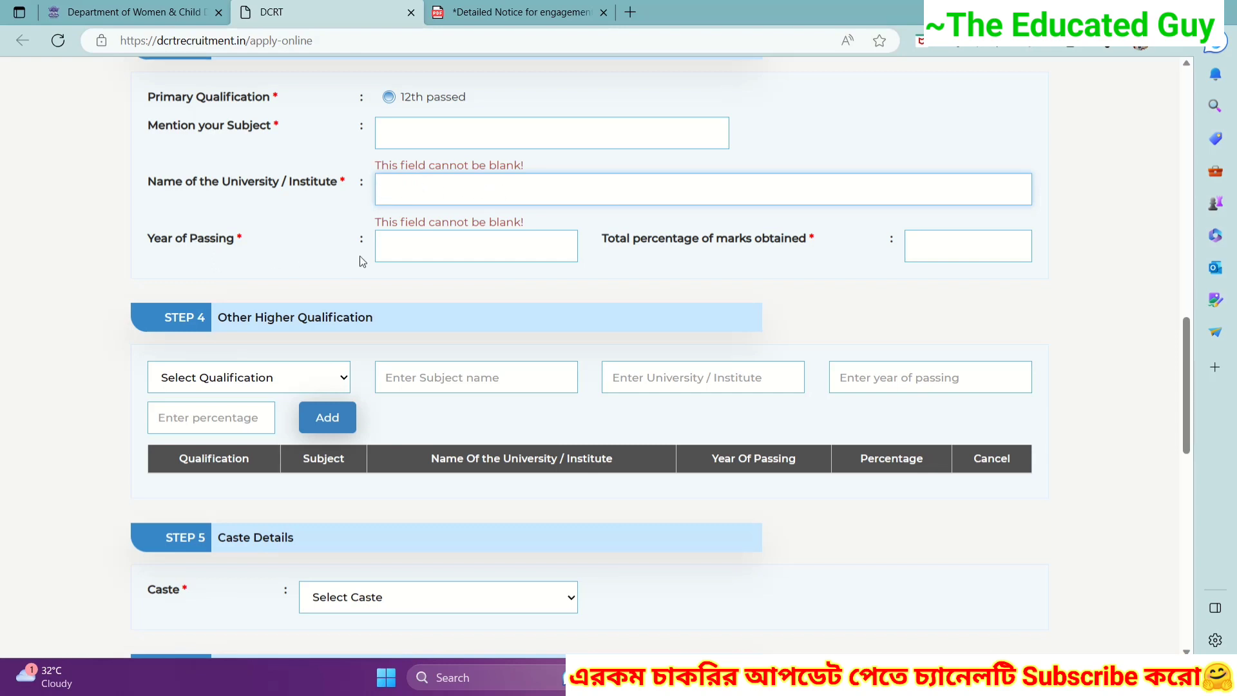
{"action": "left_click", "coordinate": [407, 243]}
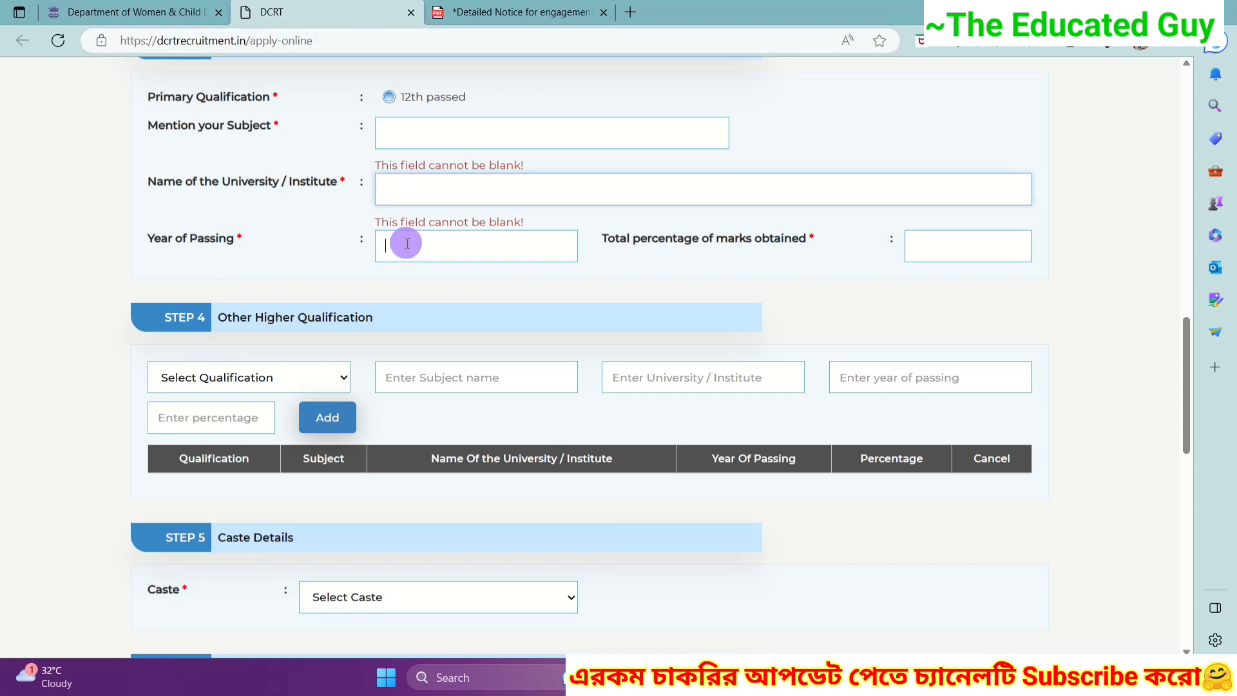
{"action": "type", "text": "2016"}
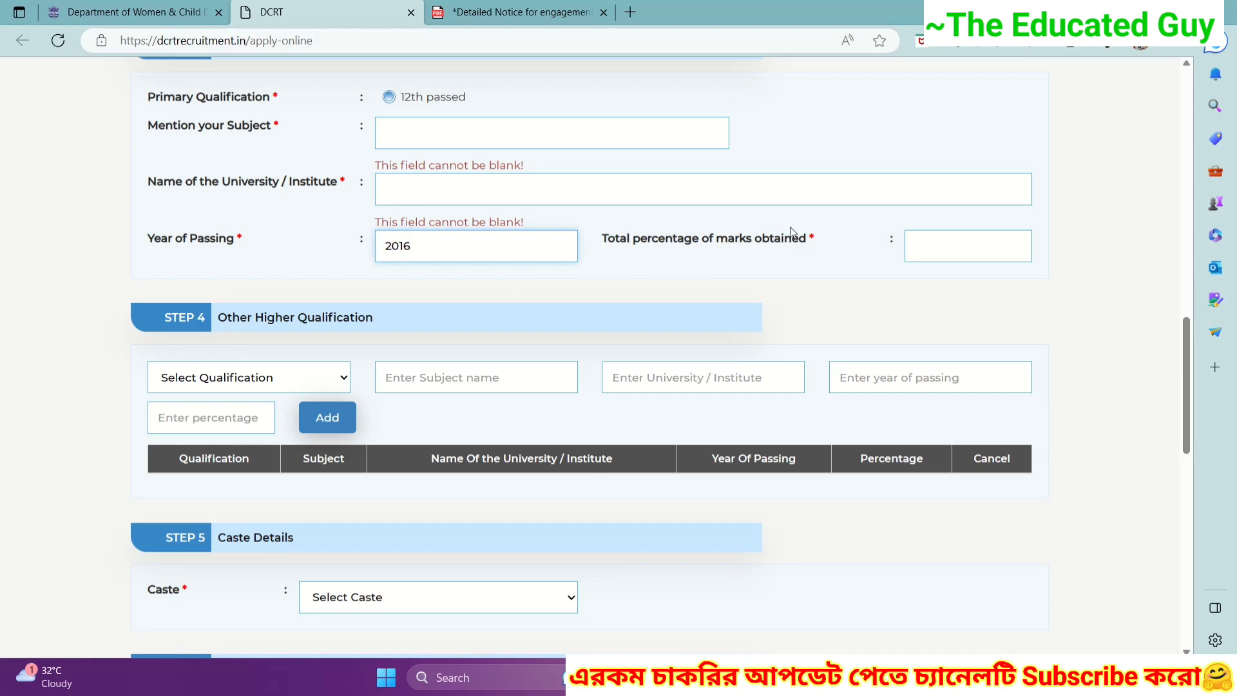
{"action": "left_click", "coordinate": [970, 243]}
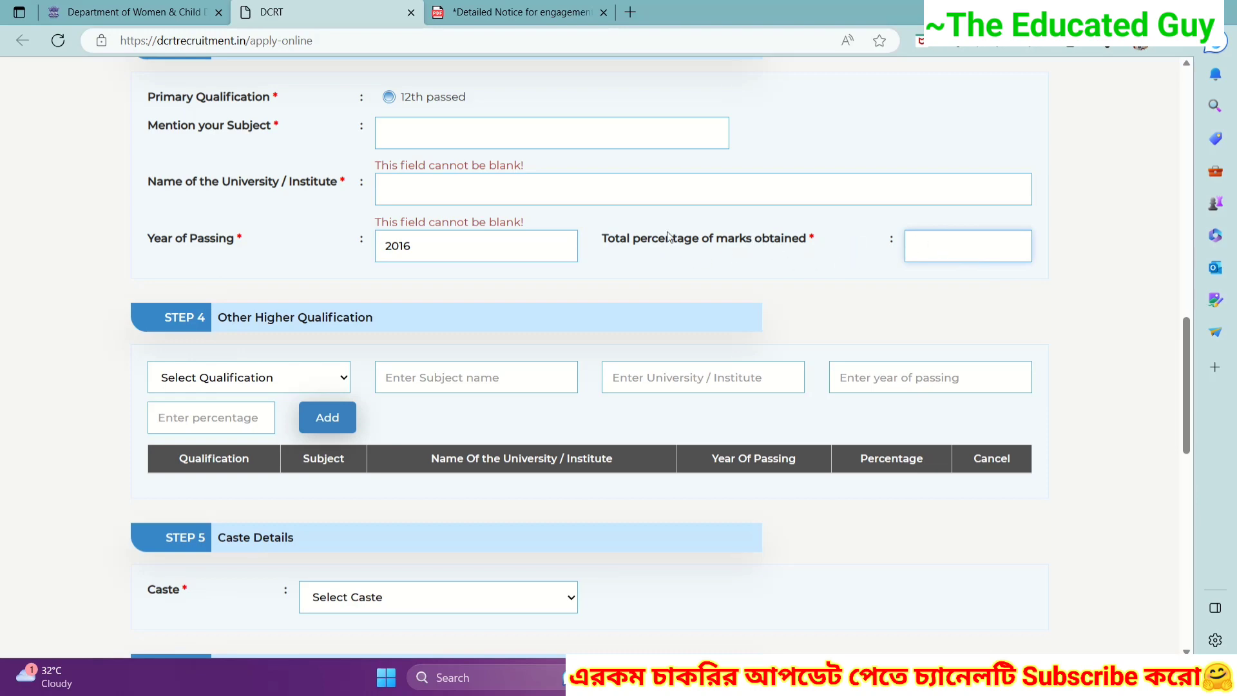
{"action": "scroll", "coordinate": [647, 237], "scroll_direction": "down", "scroll_amount": 3}
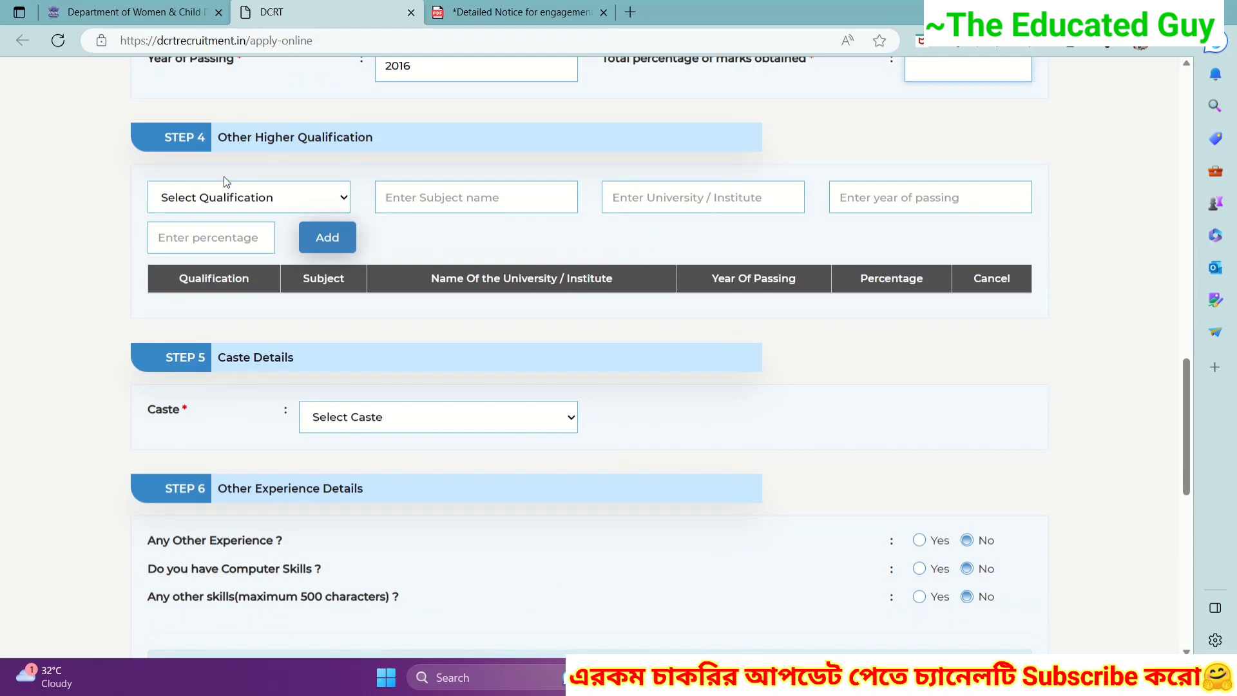
{"action": "left_click", "coordinate": [261, 200]}
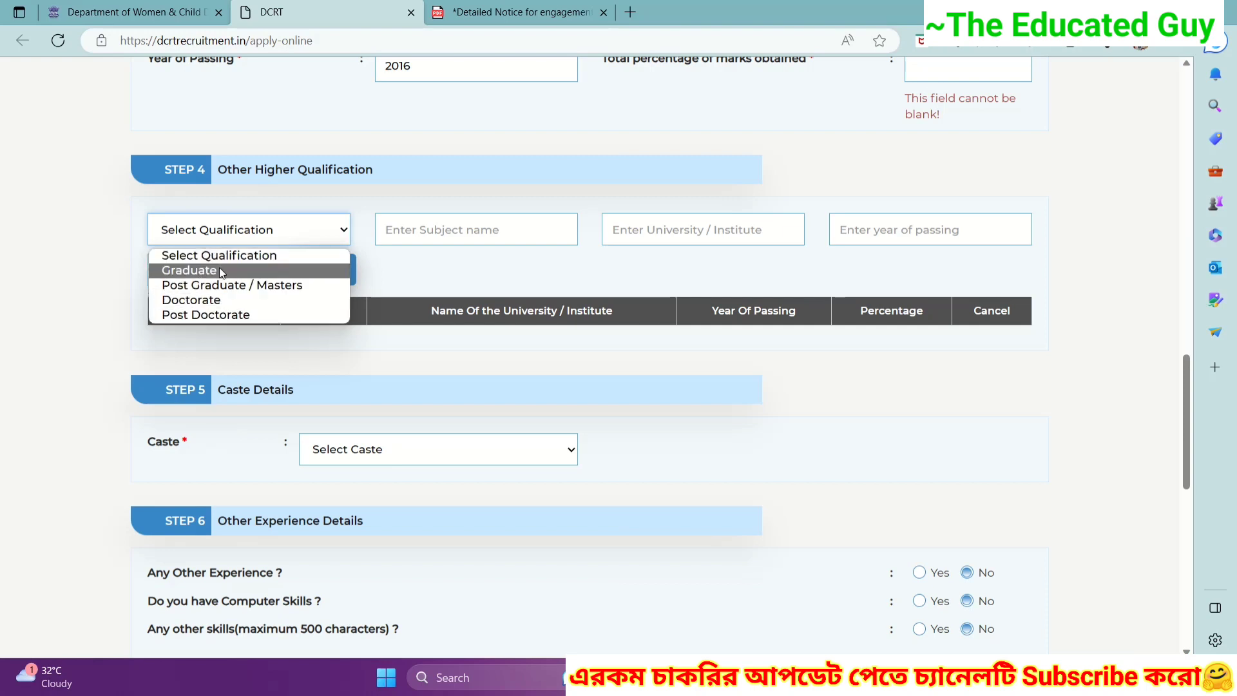
{"action": "left_click", "coordinate": [220, 270]}
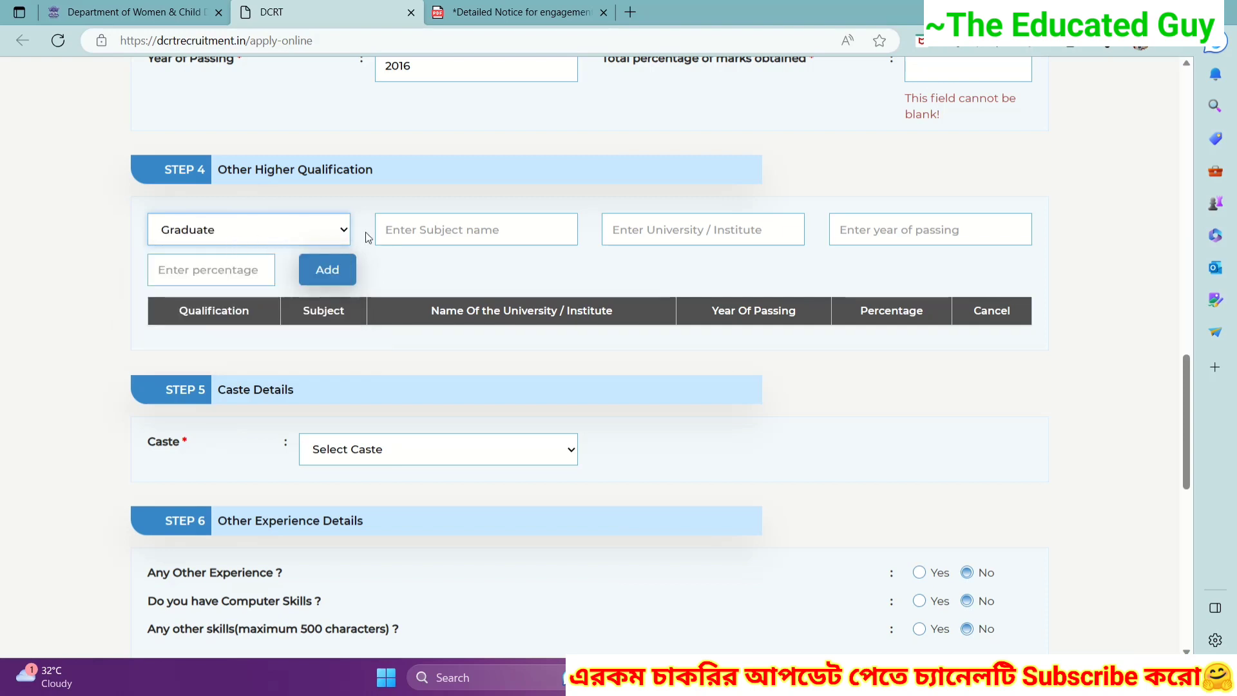
{"action": "left_click", "coordinate": [442, 228]}
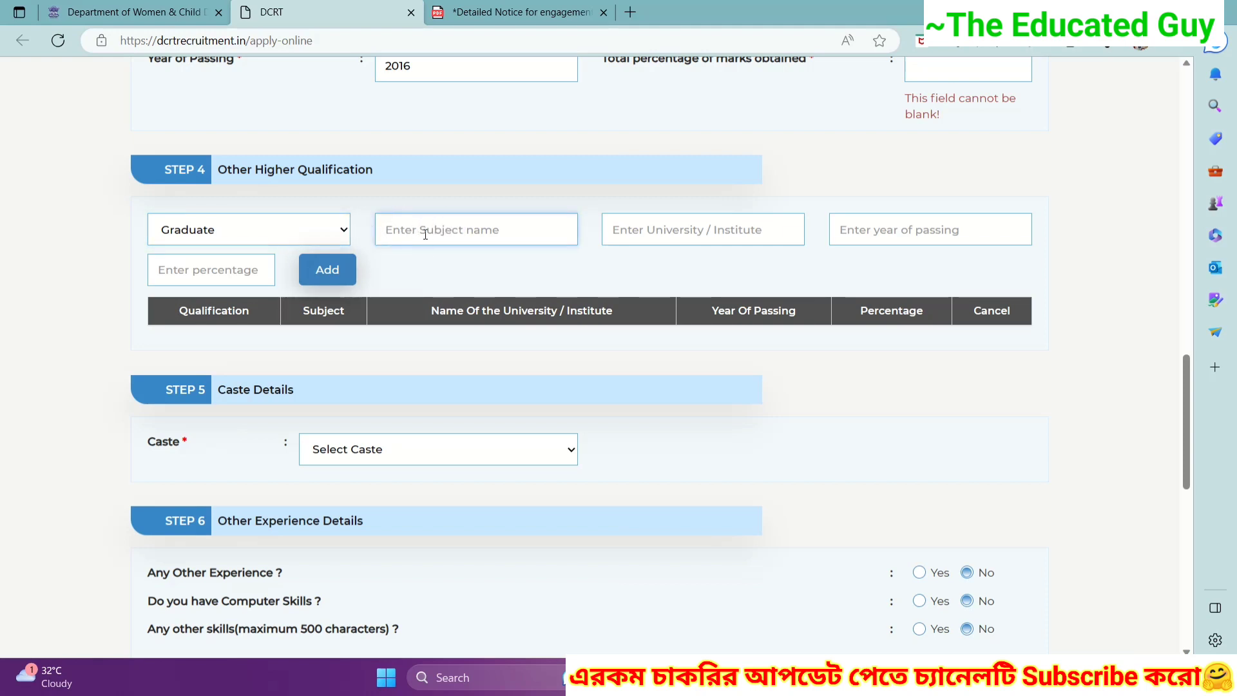
{"action": "left_click", "coordinate": [623, 231]}
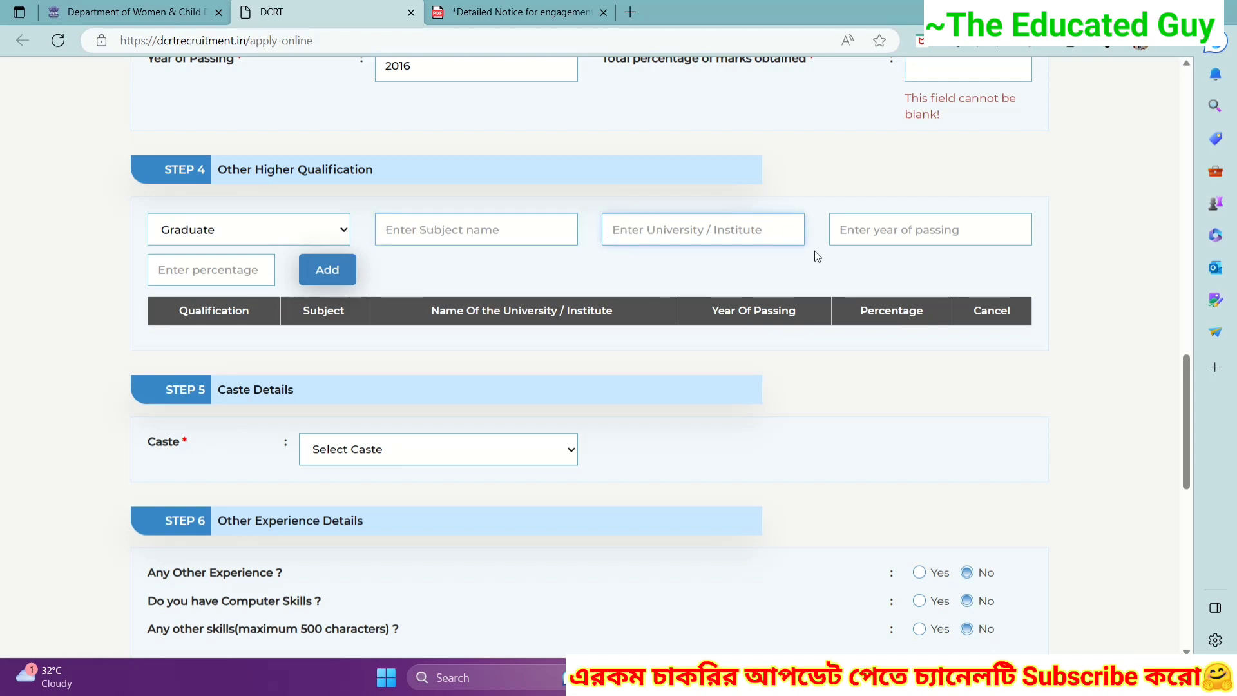
{"action": "left_click", "coordinate": [907, 228]}
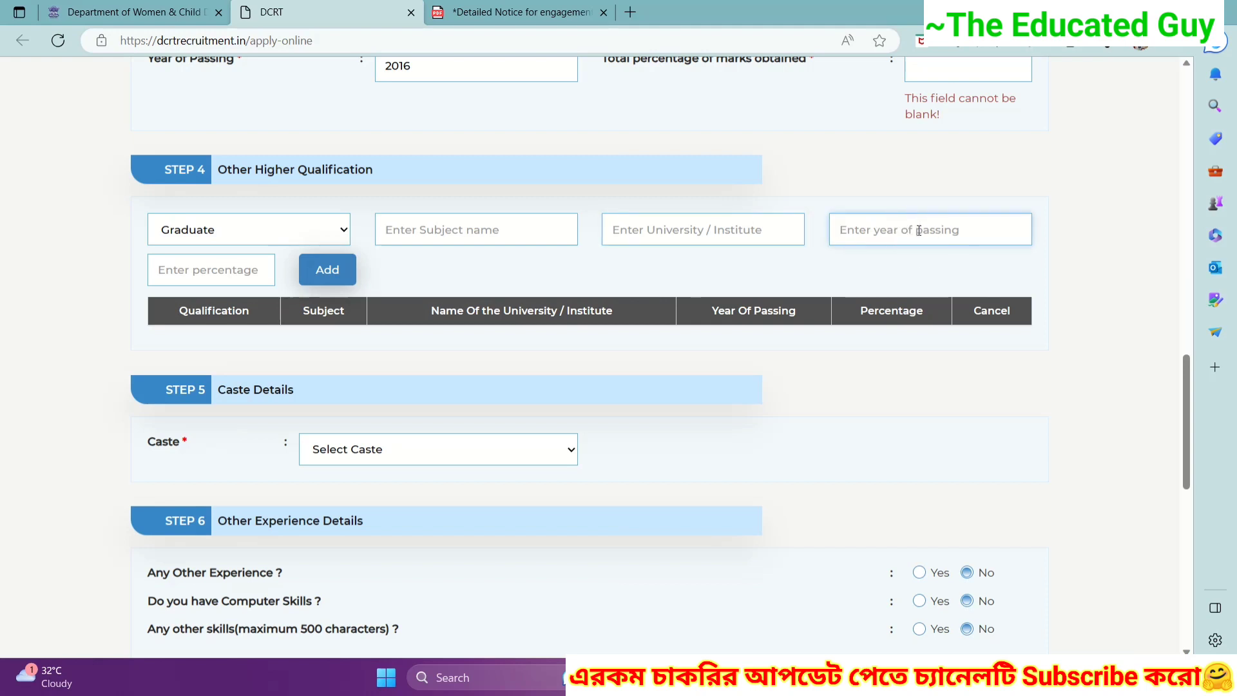
{"action": "left_click", "coordinate": [179, 271]}
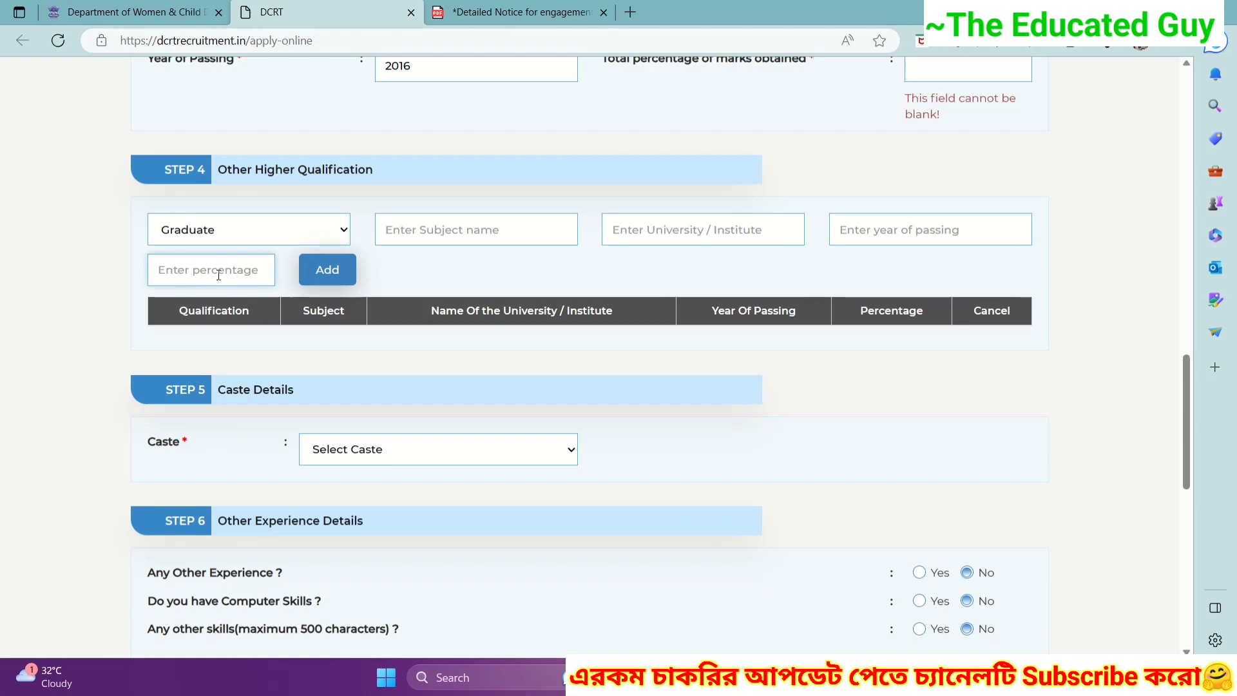
{"action": "left_click", "coordinate": [332, 272]}
{"action": "left_click", "coordinate": [333, 268]}
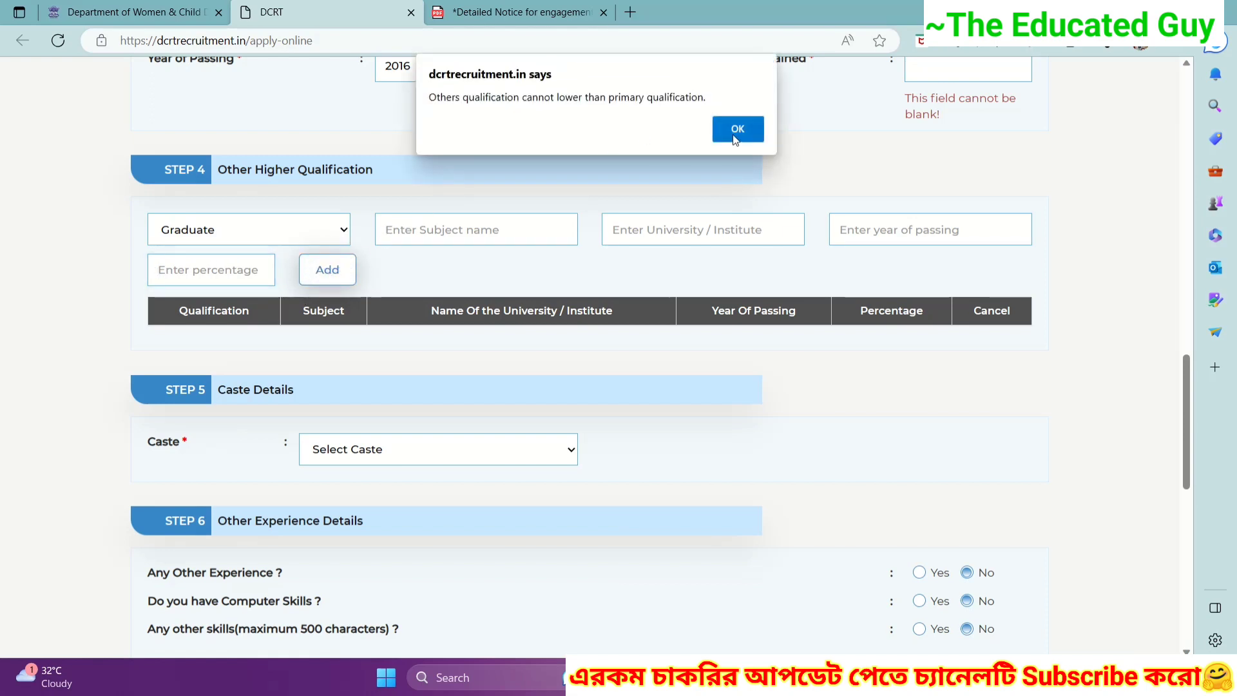
{"action": "left_click", "coordinate": [742, 129]}
{"action": "scroll", "coordinate": [207, 205], "scroll_direction": "down", "scroll_amount": 3}
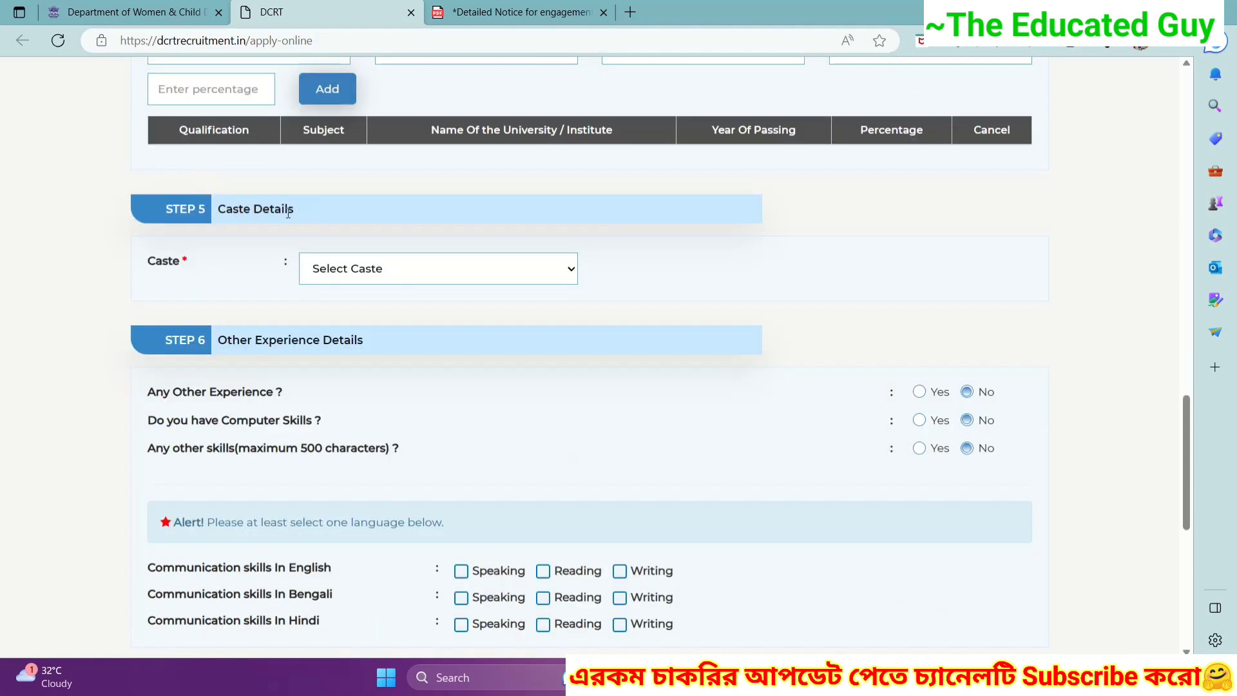
- Choose Schedule Caste (SC) in the Select Caste dropdown
{"action": "left_click", "coordinate": [409, 272]}
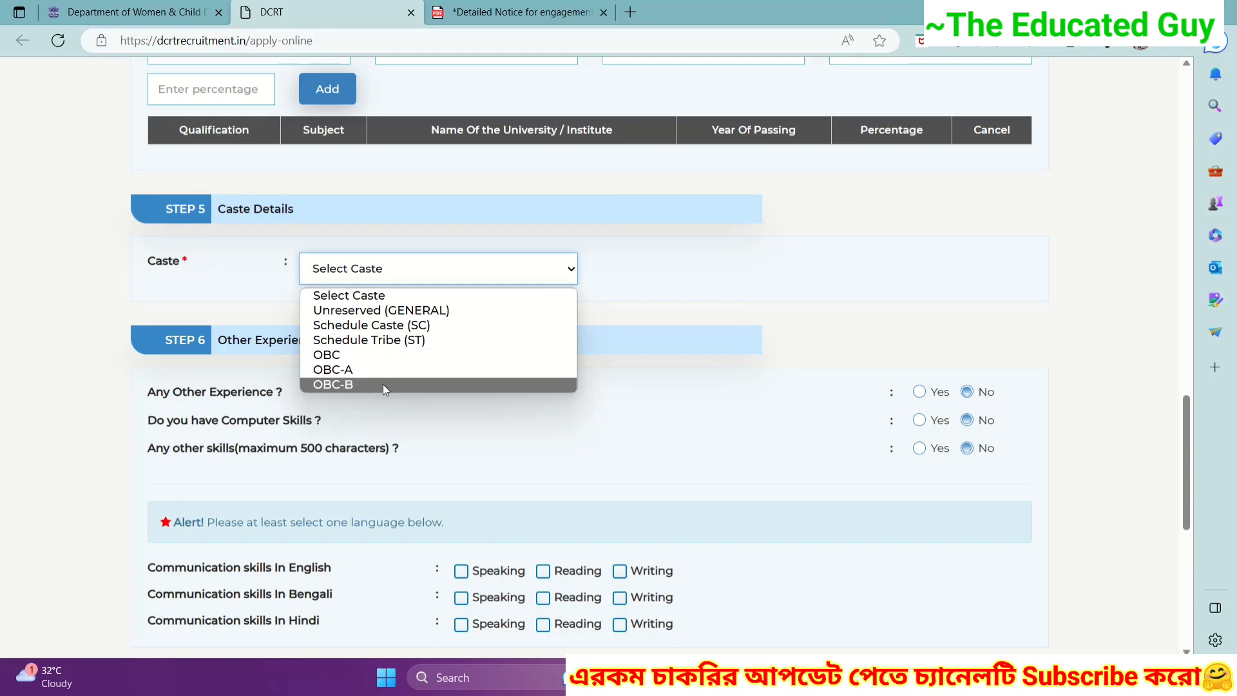
{"action": "left_click", "coordinate": [401, 325]}
{"action": "scroll", "coordinate": [400, 325], "scroll_direction": "down", "scroll_amount": 3}
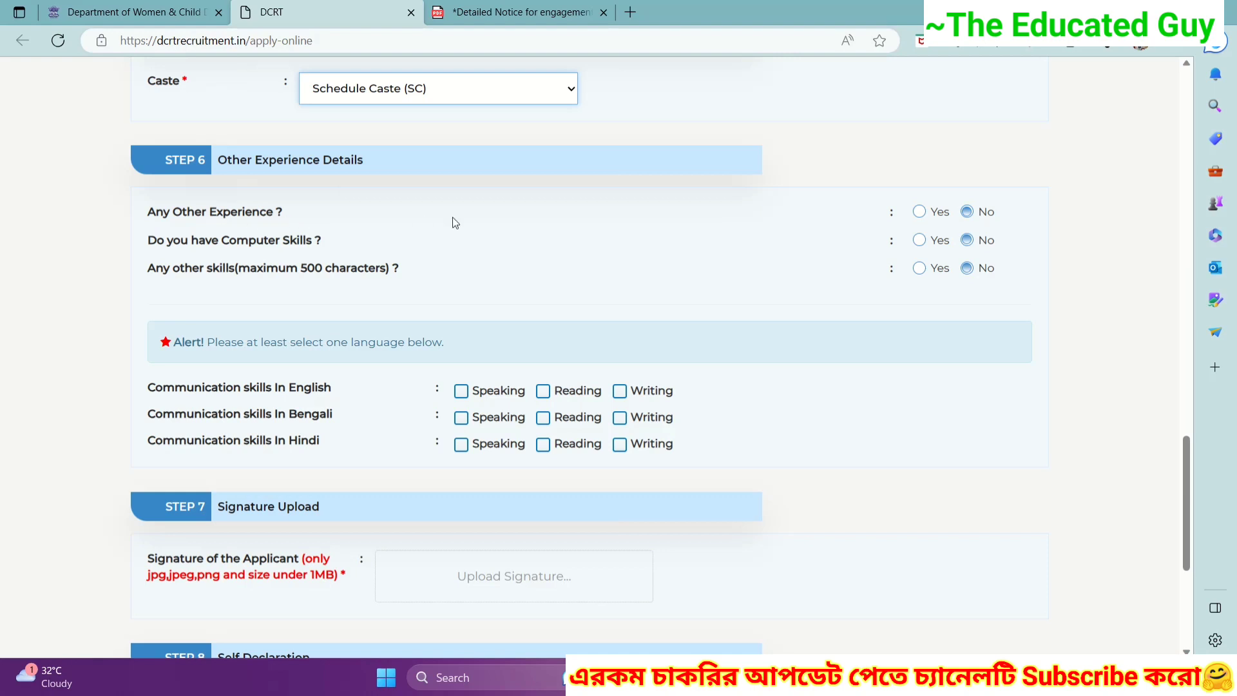
- Set Computer Skills to Yes, with Any Other Experience and Any other skills at No
{"action": "left_click", "coordinate": [921, 212]}
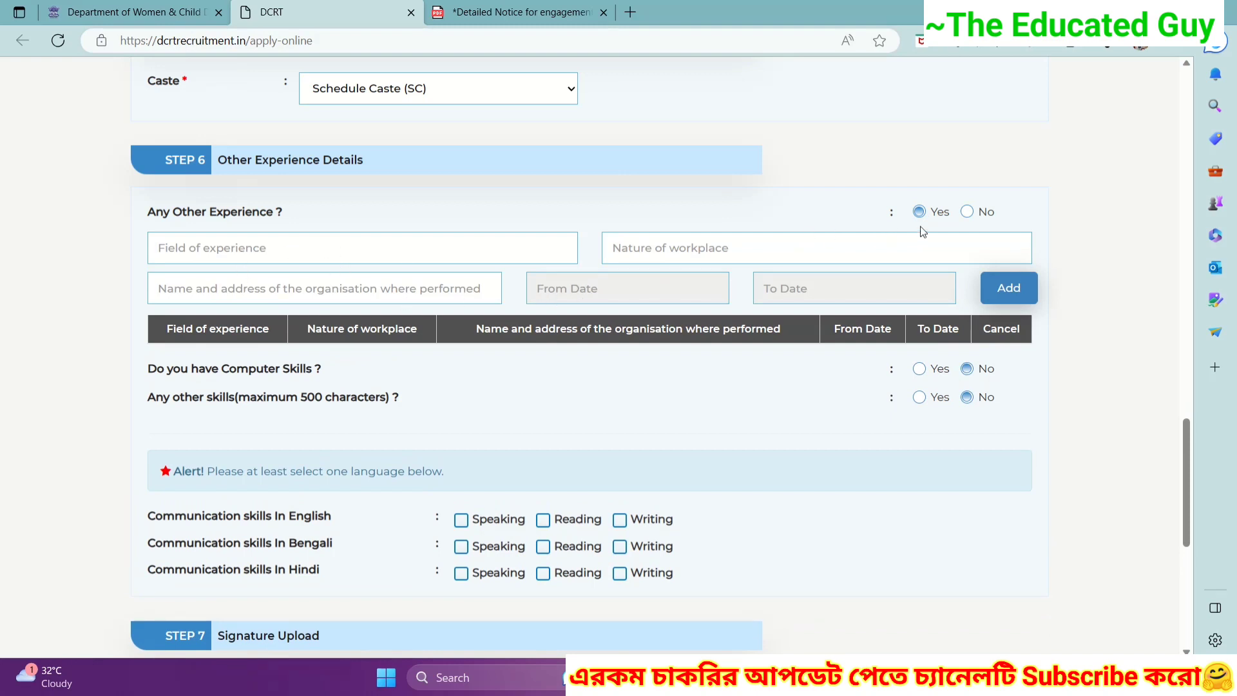
{"action": "left_click", "coordinate": [966, 211]}
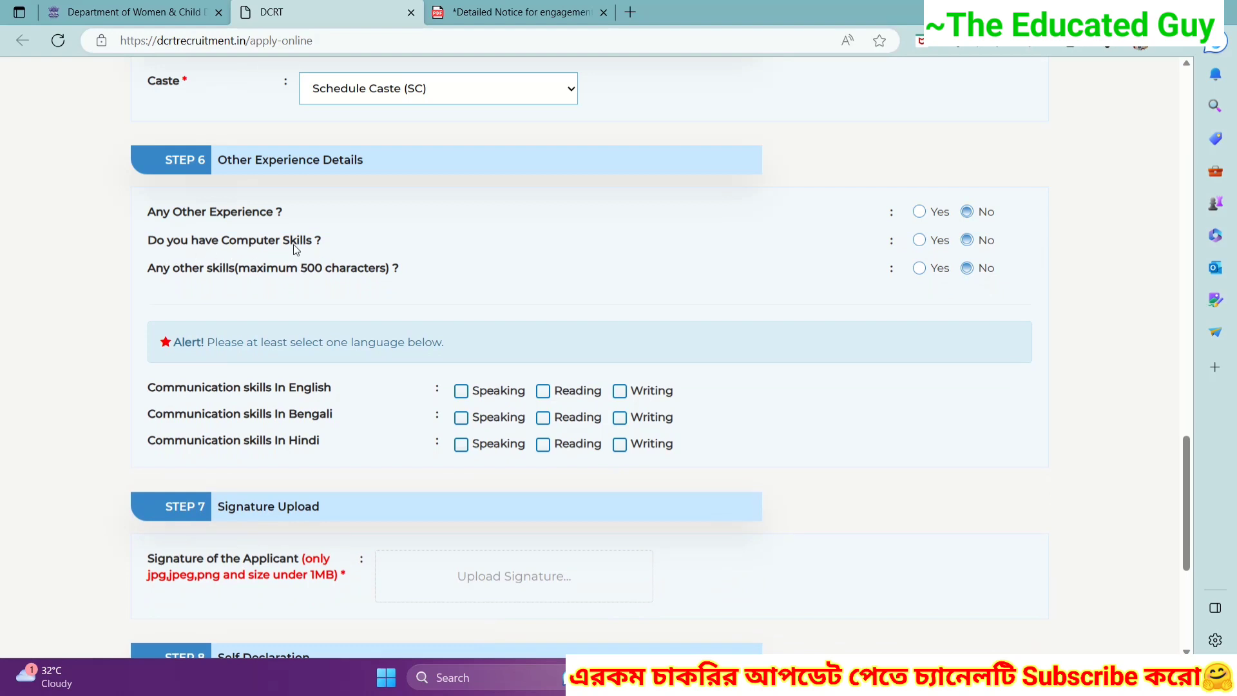
{"action": "left_click", "coordinate": [919, 240]}
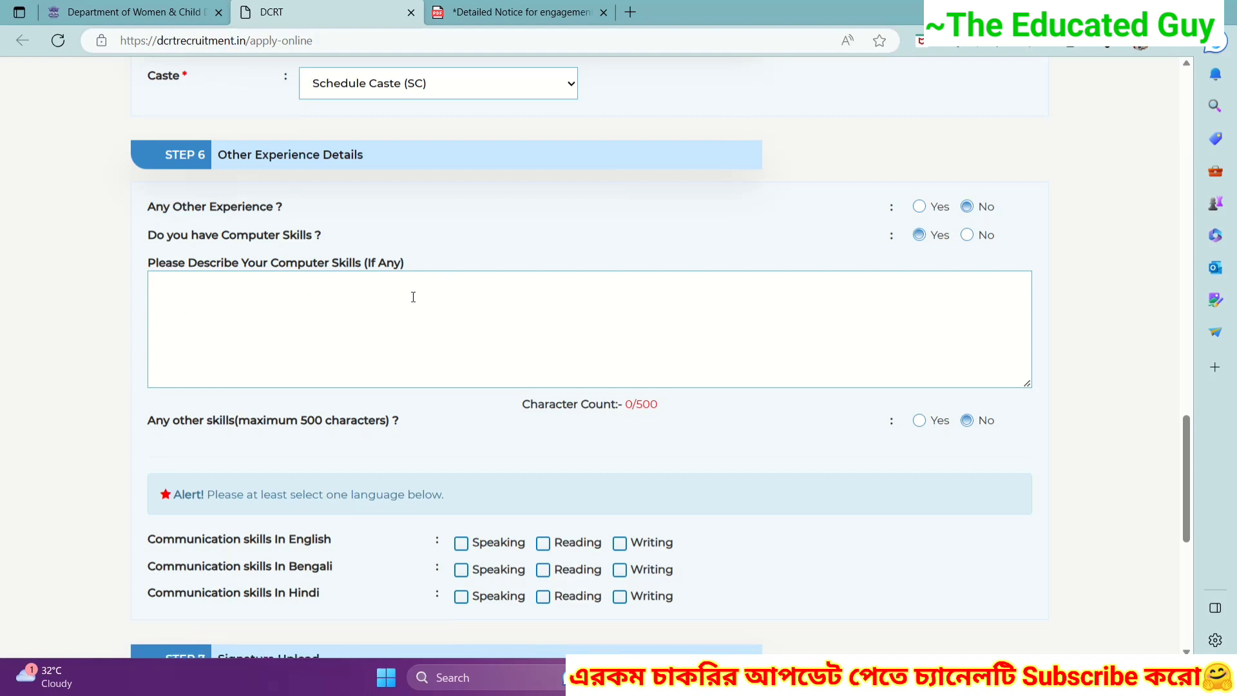
{"action": "scroll", "coordinate": [414, 297], "scroll_direction": "down", "scroll_amount": 2}
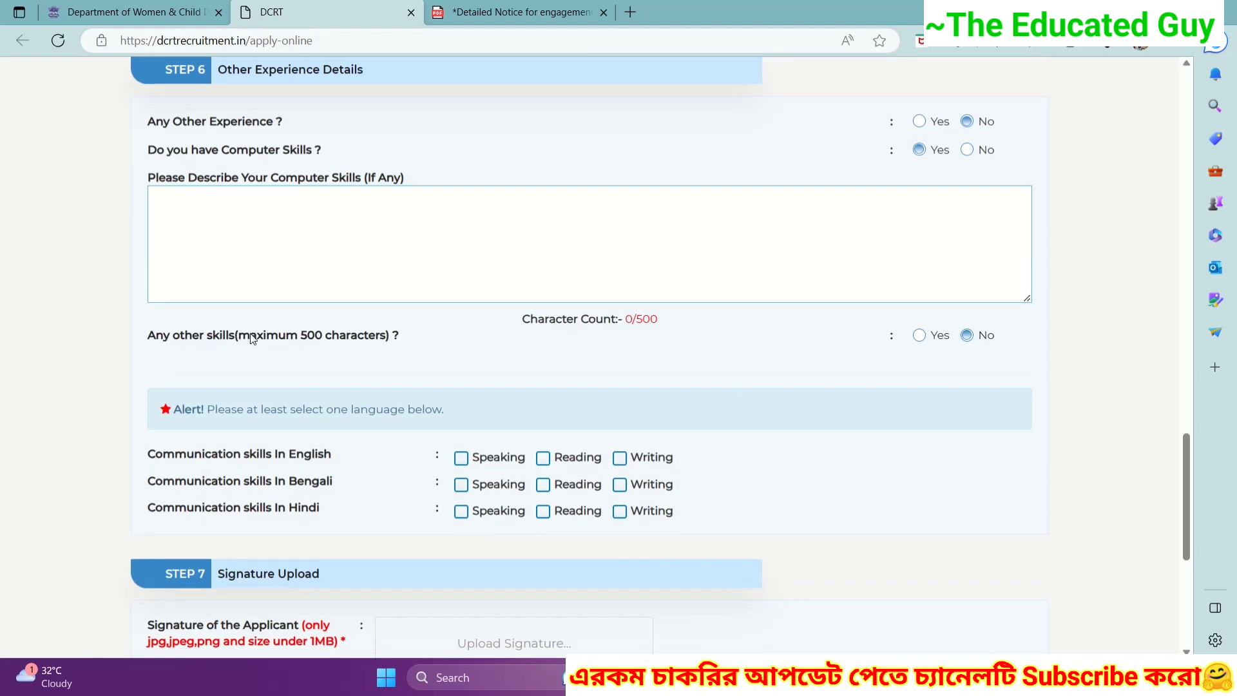
{"action": "left_click", "coordinate": [920, 336]}
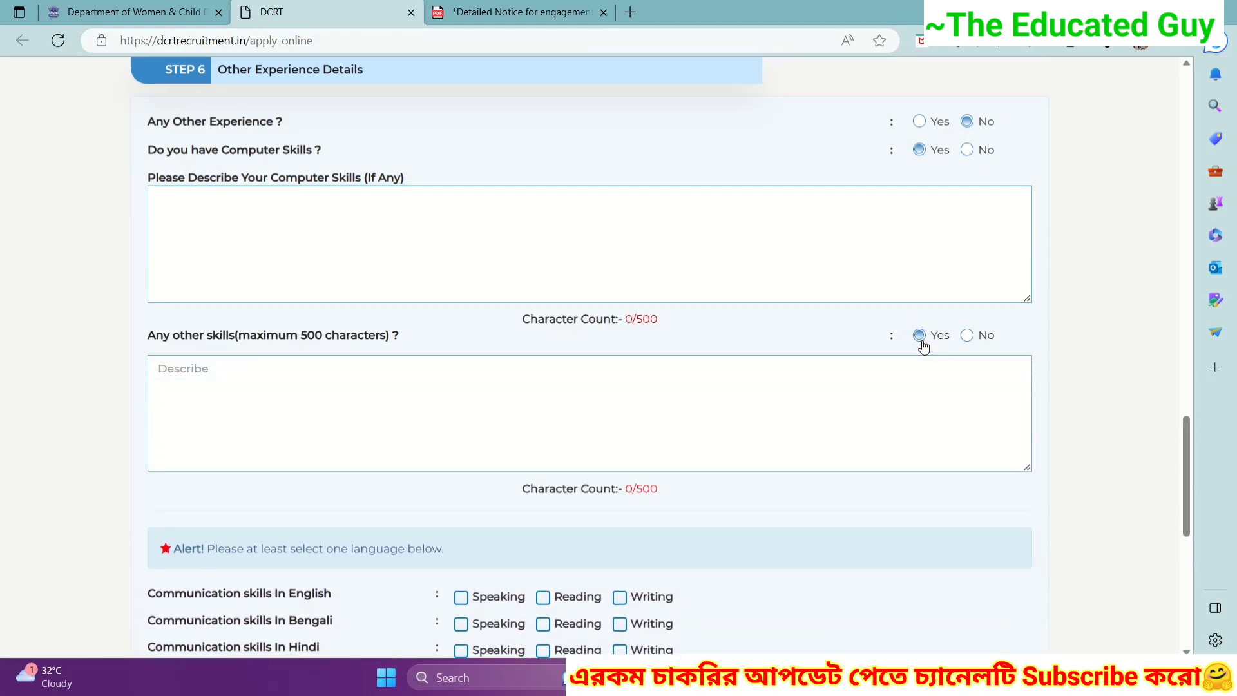
{"action": "left_click", "coordinate": [295, 382]}
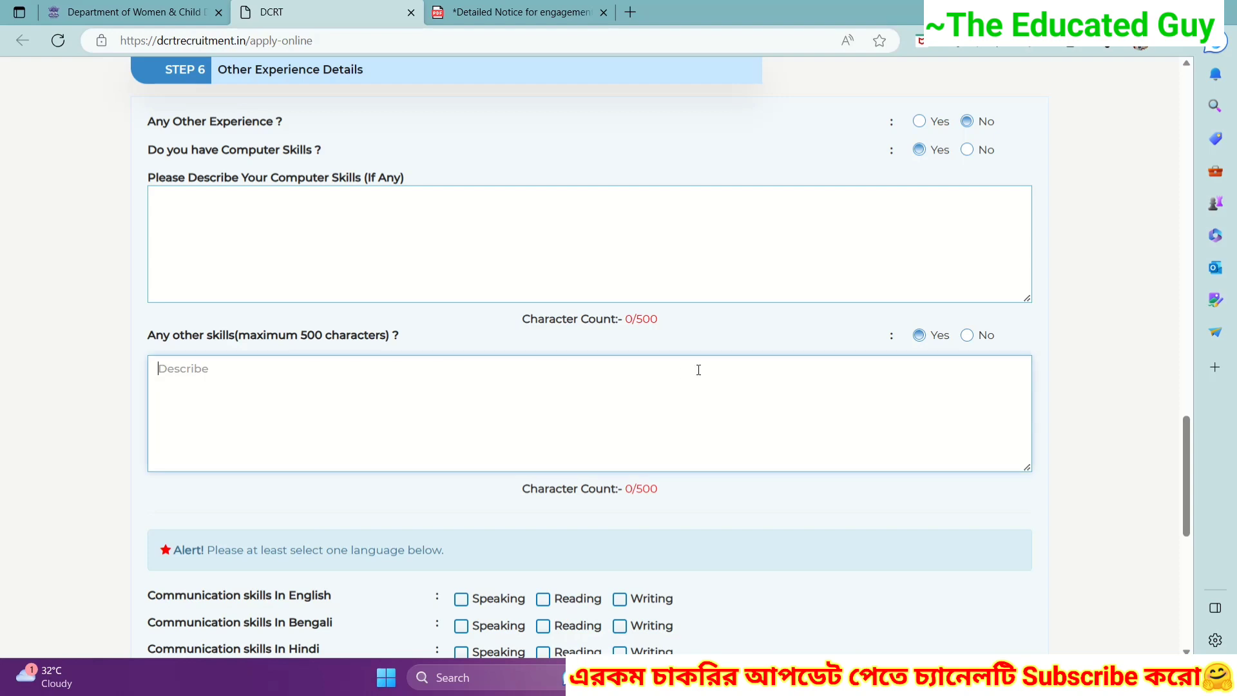
{"action": "left_click", "coordinate": [967, 336]}
{"action": "scroll", "coordinate": [878, 333], "scroll_direction": "down", "scroll_amount": 1}
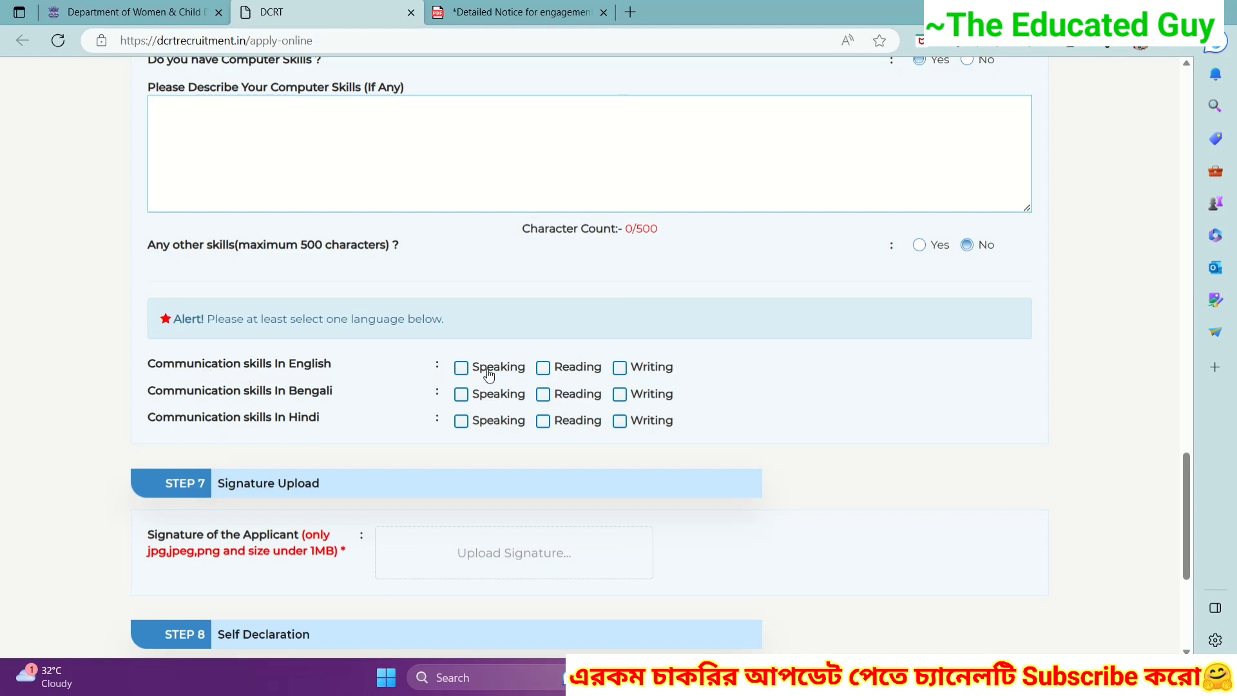
- Tick speaking, reading and writing for English and Bengali, and speaking and reading for Hindi
{"action": "left_click", "coordinate": [462, 369]}
{"action": "left_click", "coordinate": [543, 374]}
{"action": "left_click", "coordinate": [630, 368]}
{"action": "left_click", "coordinate": [461, 394]}
{"action": "left_click", "coordinate": [548, 395]}
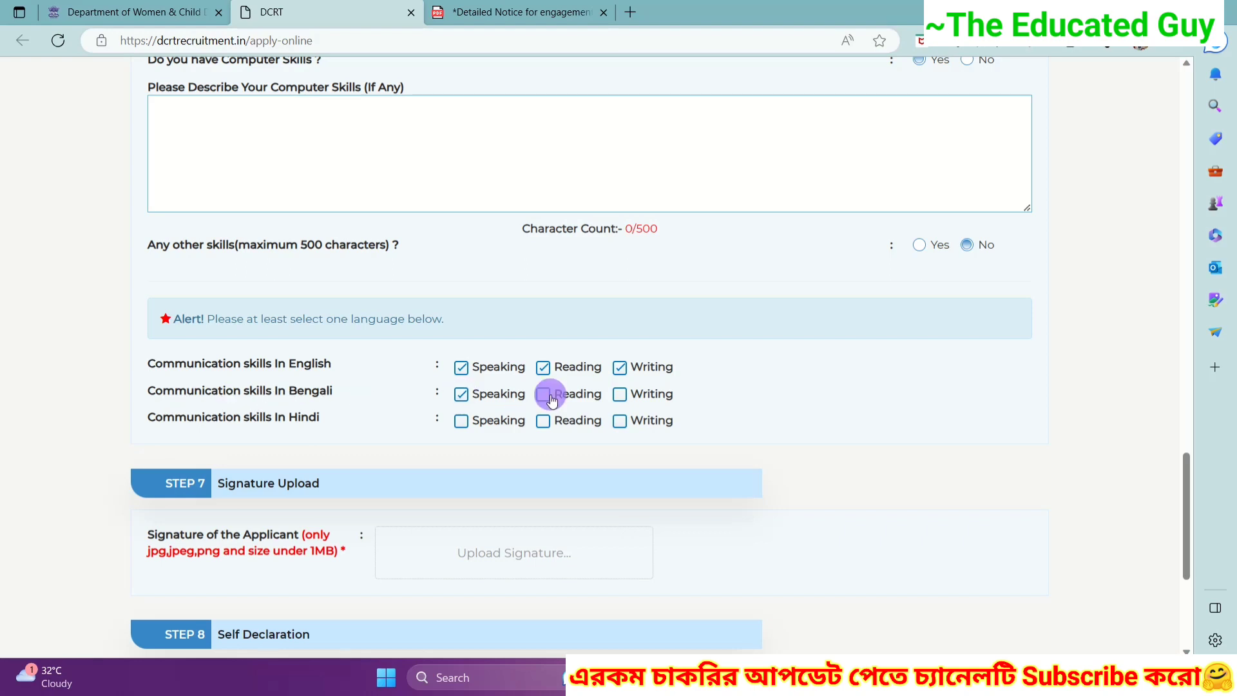
{"action": "left_click", "coordinate": [619, 396]}
{"action": "left_click", "coordinate": [462, 423]}
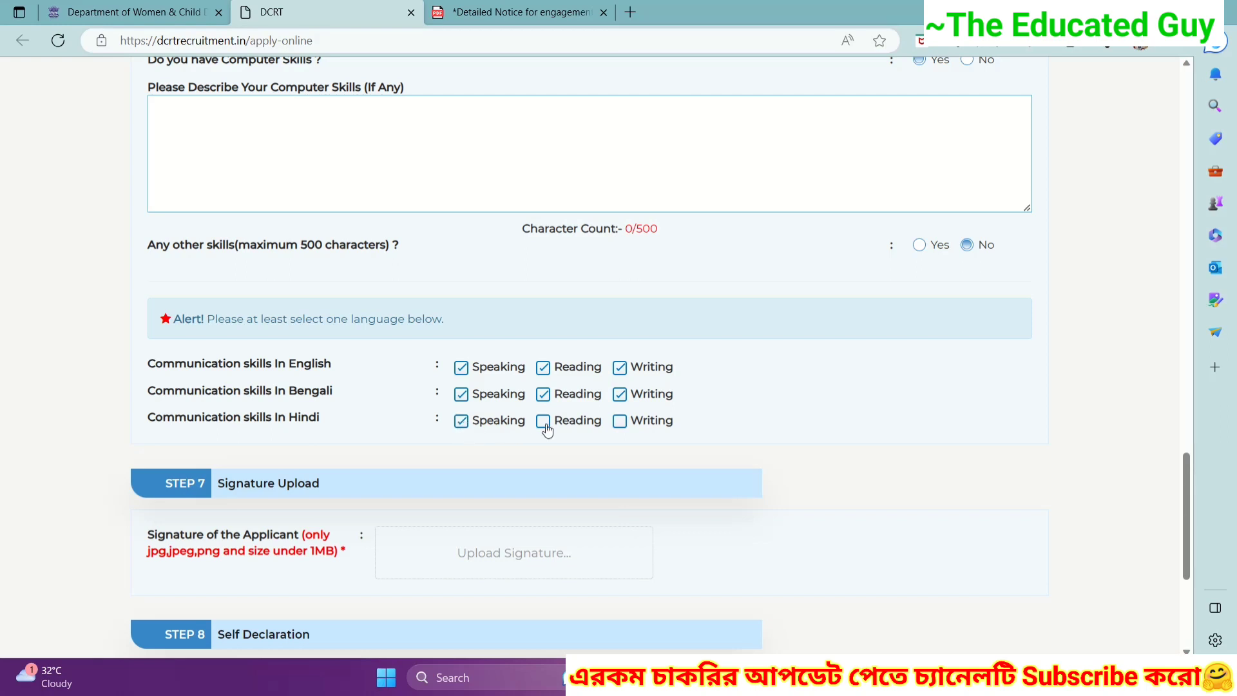
{"action": "left_click", "coordinate": [545, 422]}
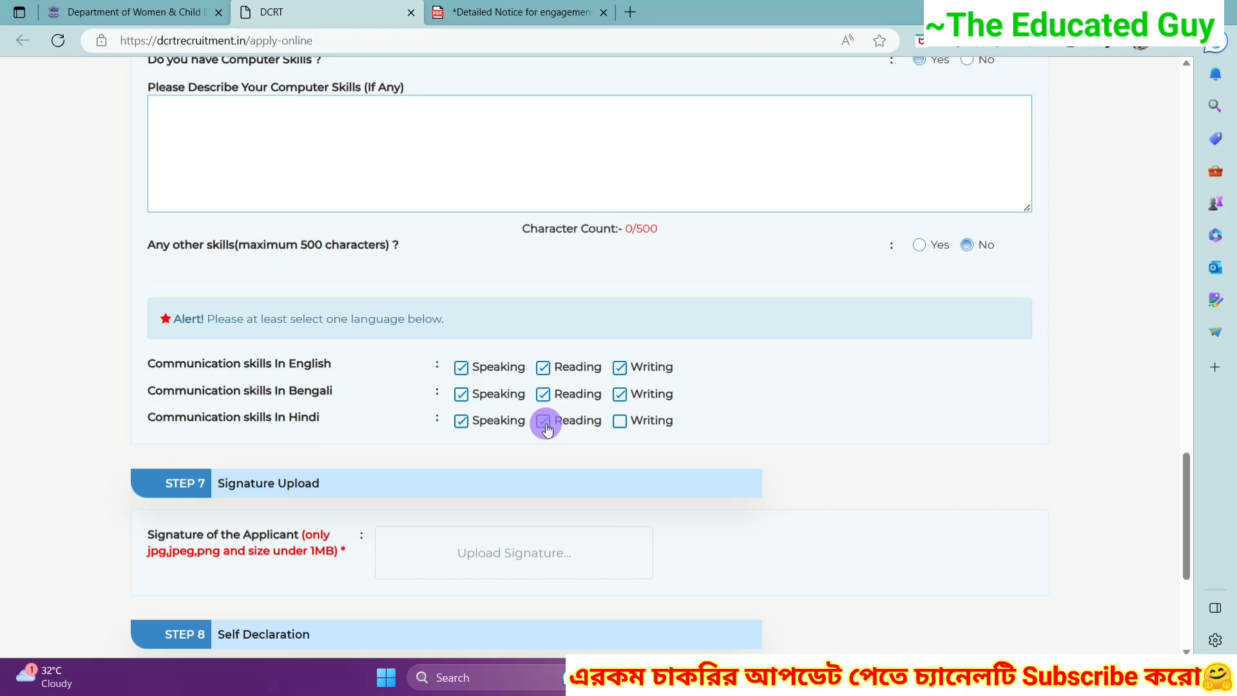
{"action": "left_click", "coordinate": [619, 422]}
{"action": "left_click", "coordinate": [619, 423]}
{"action": "scroll", "coordinate": [142, 427], "scroll_direction": "down", "scroll_amount": 1}
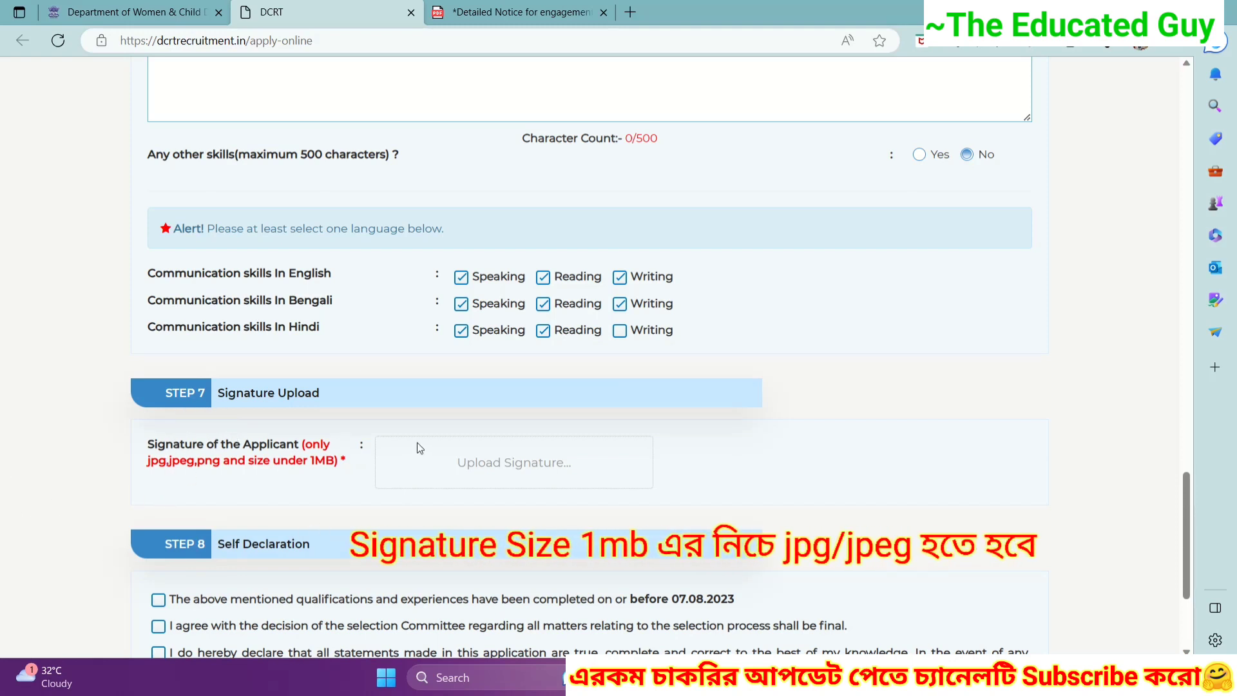
- Upload the applicant's signature image in Step 7
{"action": "left_click", "coordinate": [459, 464]}
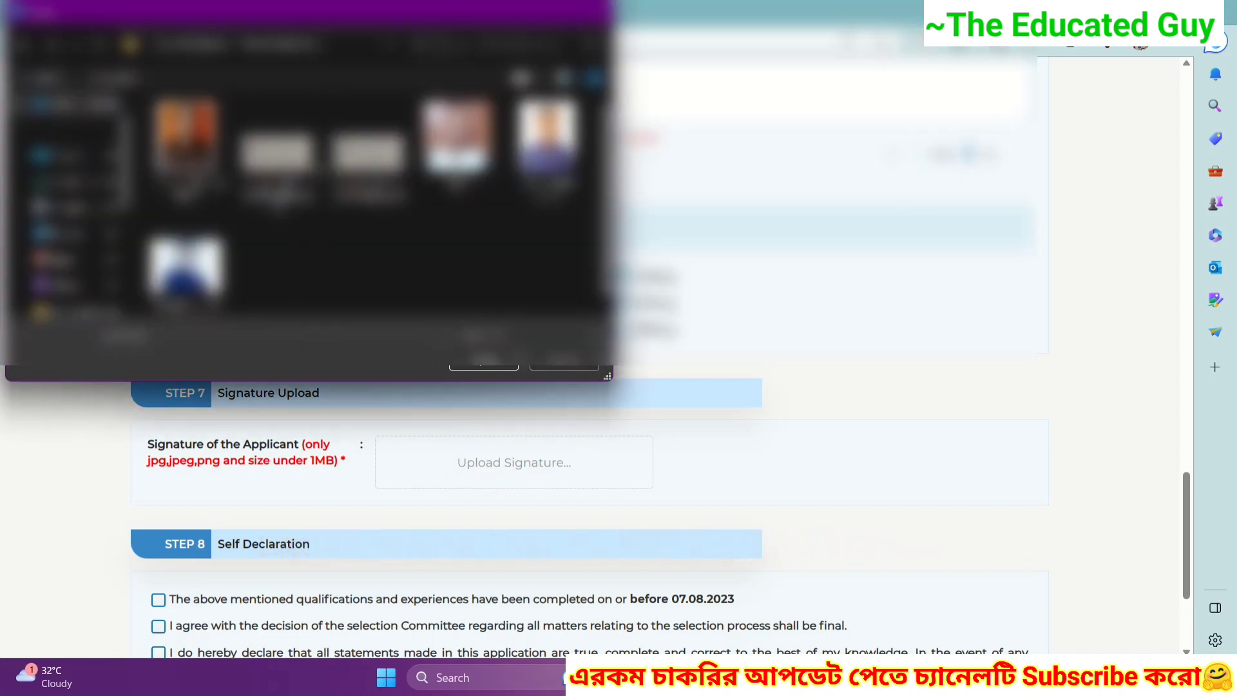
{"action": "left_click", "coordinate": [483, 362]}
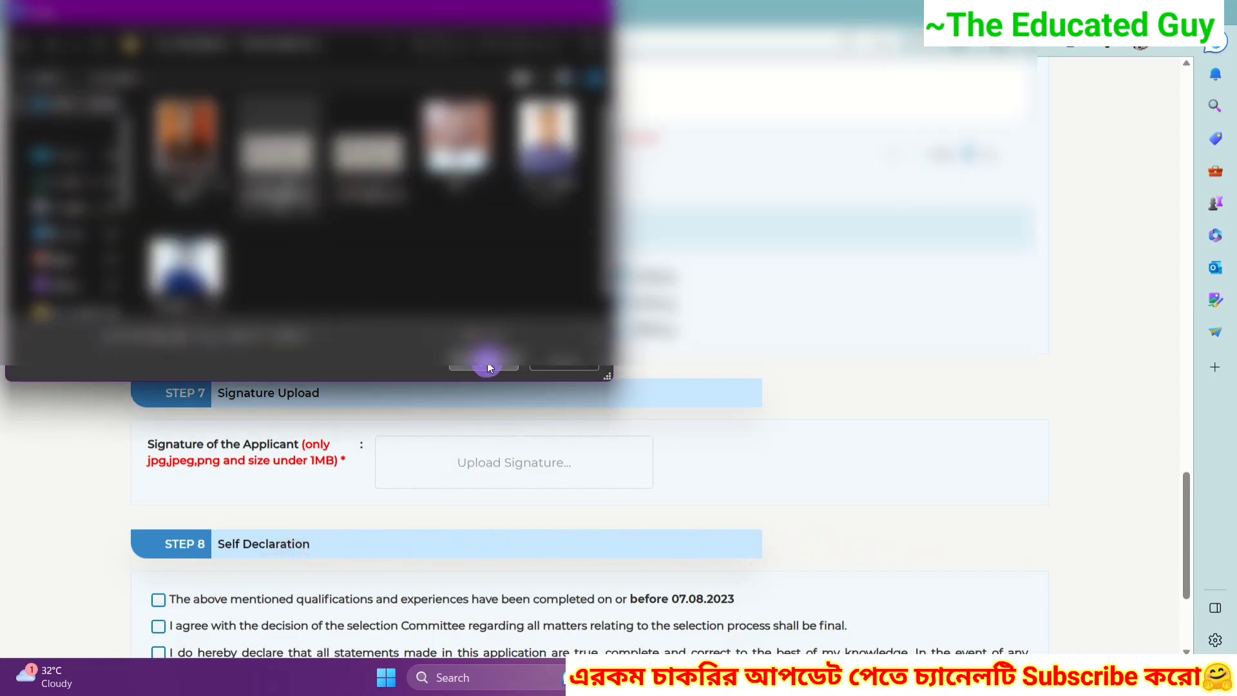
{"action": "scroll", "coordinate": [401, 404], "scroll_direction": "down", "scroll_amount": 3}
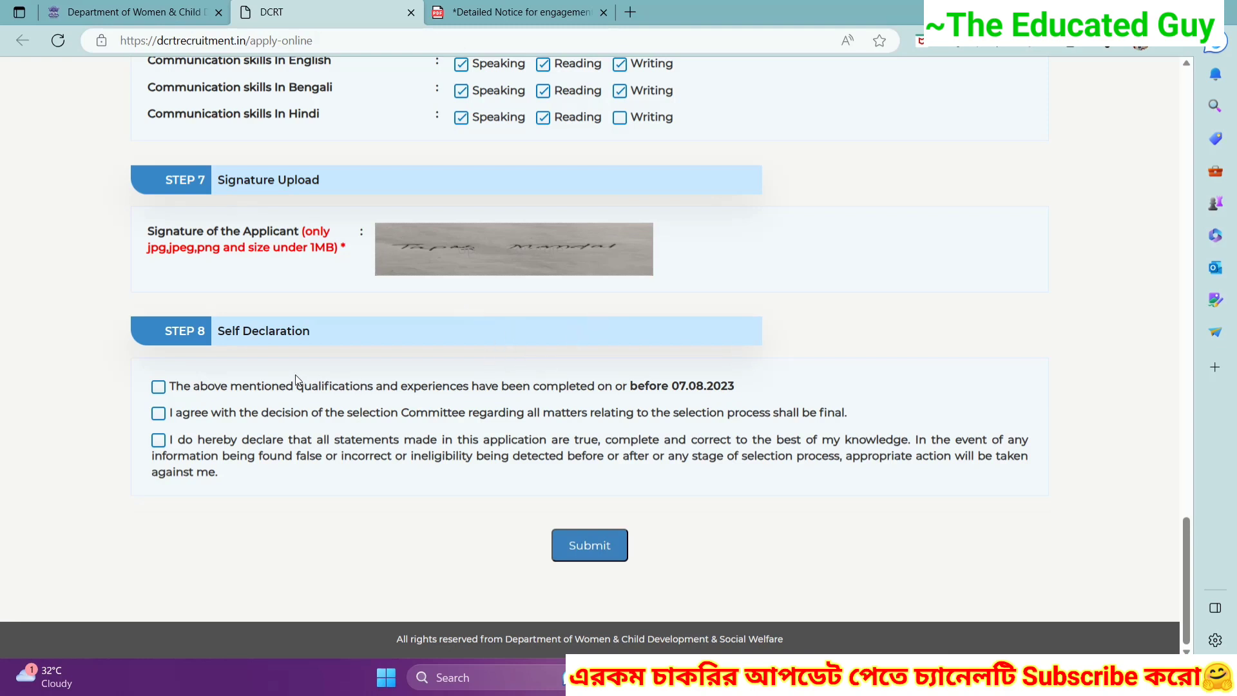
- Tick all three self-declaration statements and submit the application
{"action": "left_click", "coordinate": [158, 389]}
{"action": "left_click", "coordinate": [153, 417]}
{"action": "left_click", "coordinate": [160, 442]}
{"action": "left_click", "coordinate": [583, 549]}
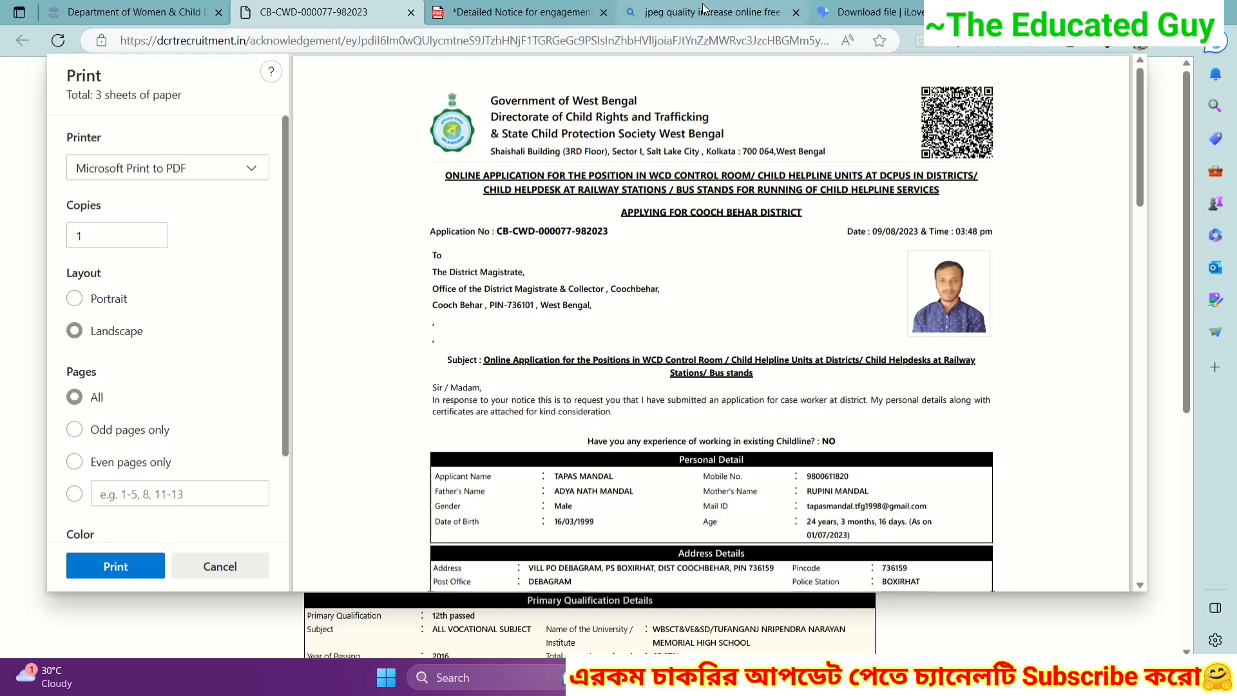
- Print the acknowledgement page to a PDF file
{"action": "left_click", "coordinate": [92, 571]}
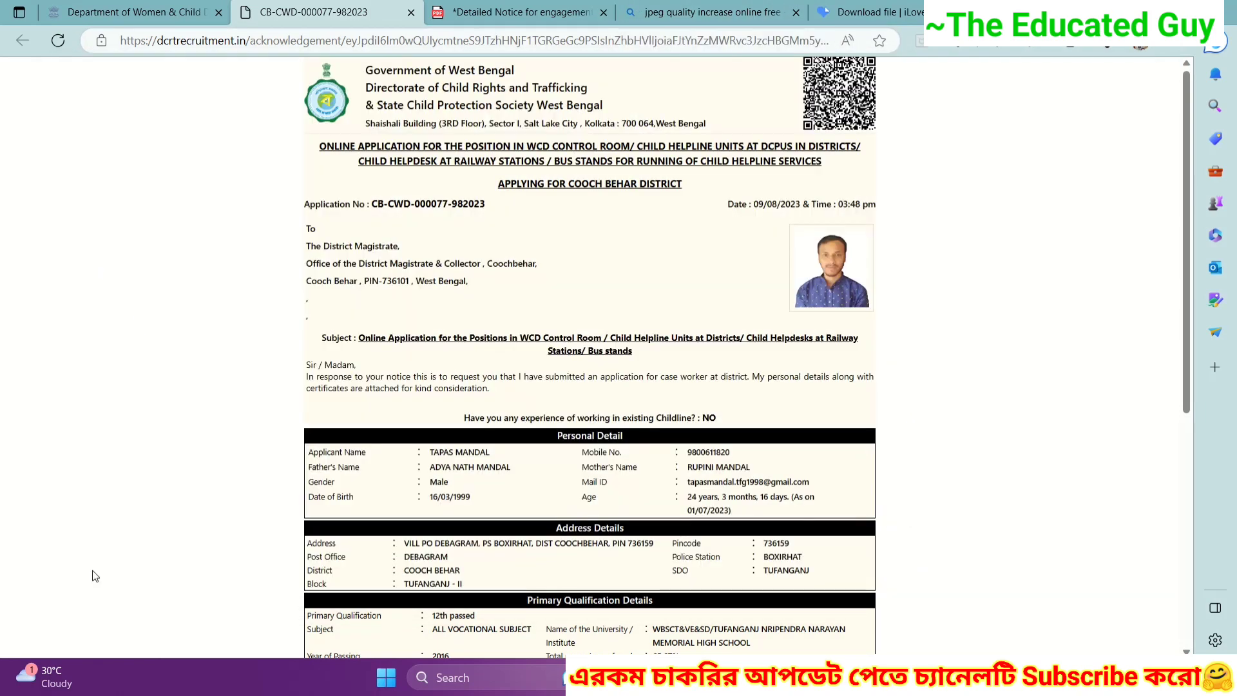